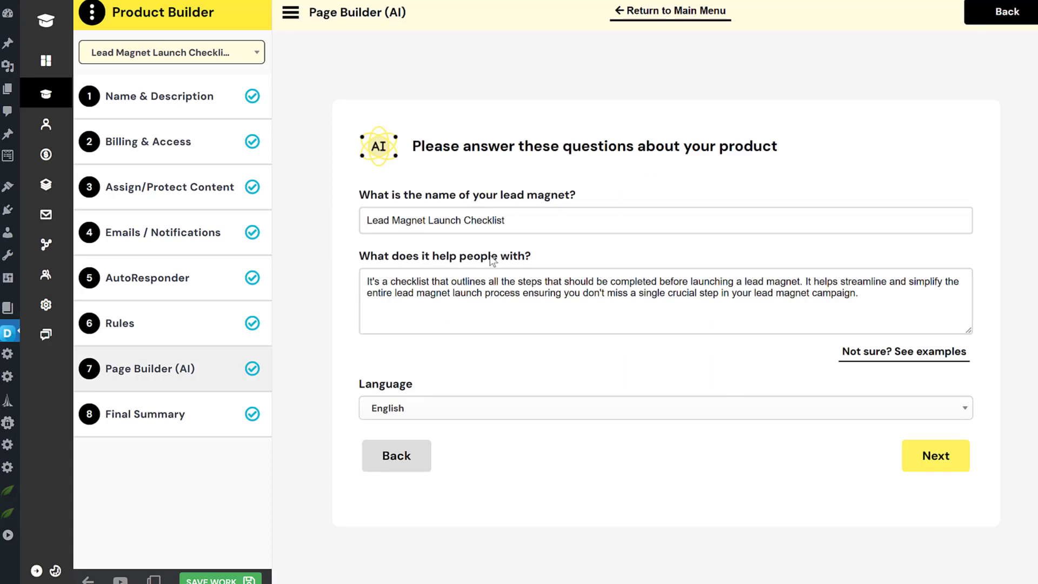
# Step: Generate AI headline and introduction options, choosing the first headline and the second introduction
pyautogui.click(941, 457)
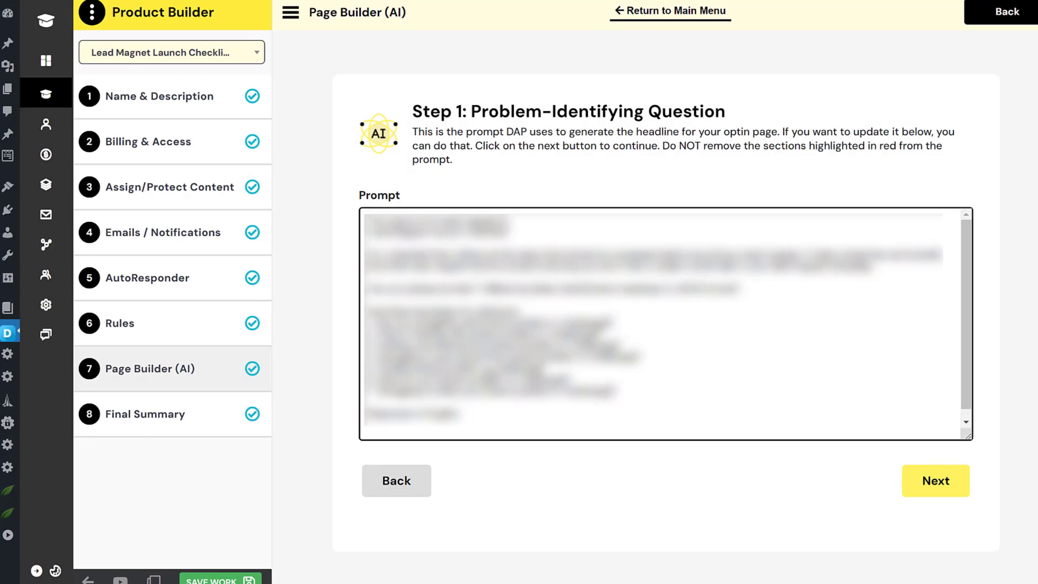
pyautogui.click(965, 488)
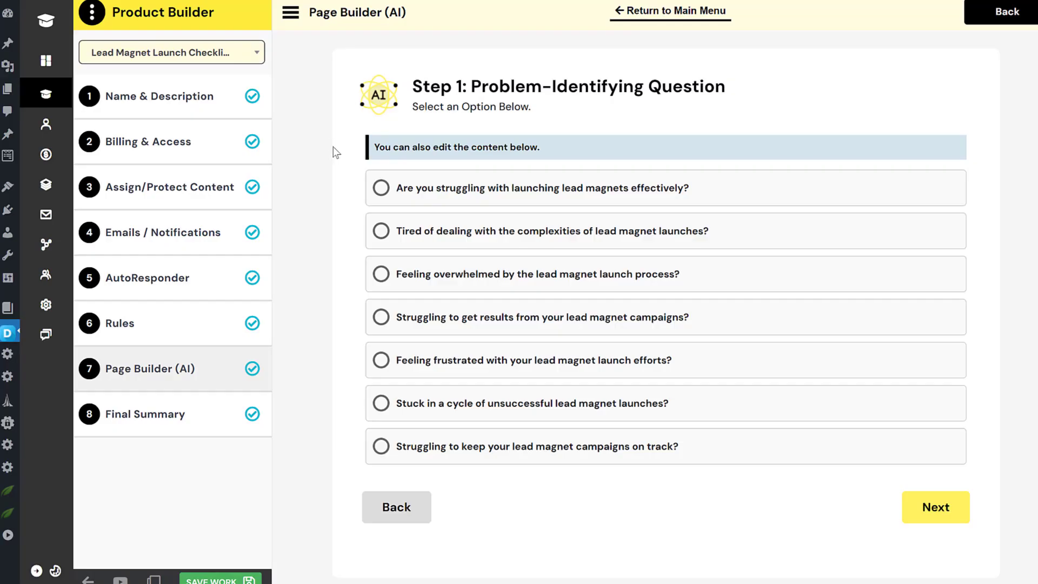
pyautogui.click(389, 188)
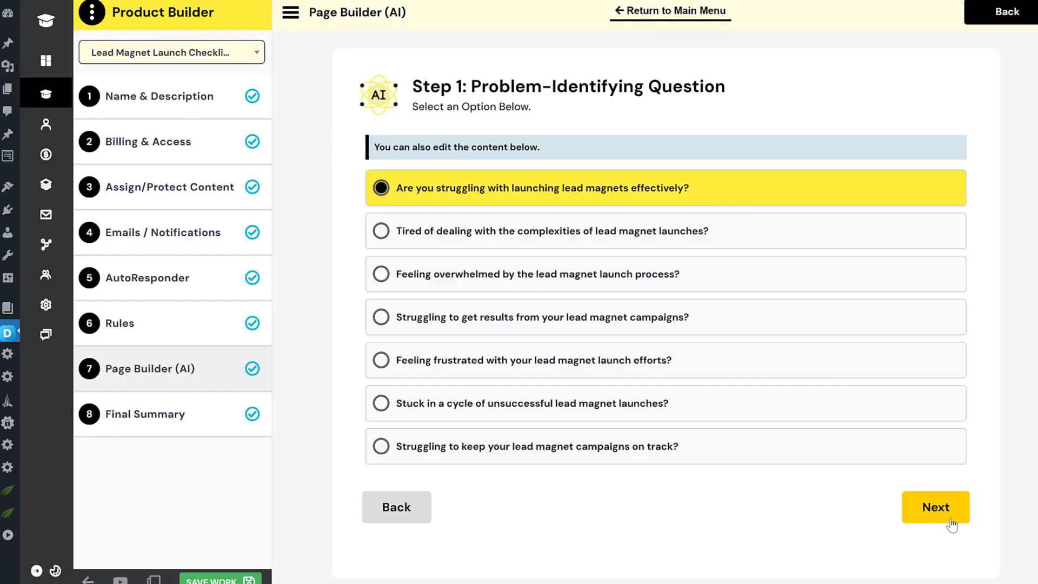
pyautogui.click(943, 516)
pyautogui.click(947, 487)
pyautogui.click(695, 264)
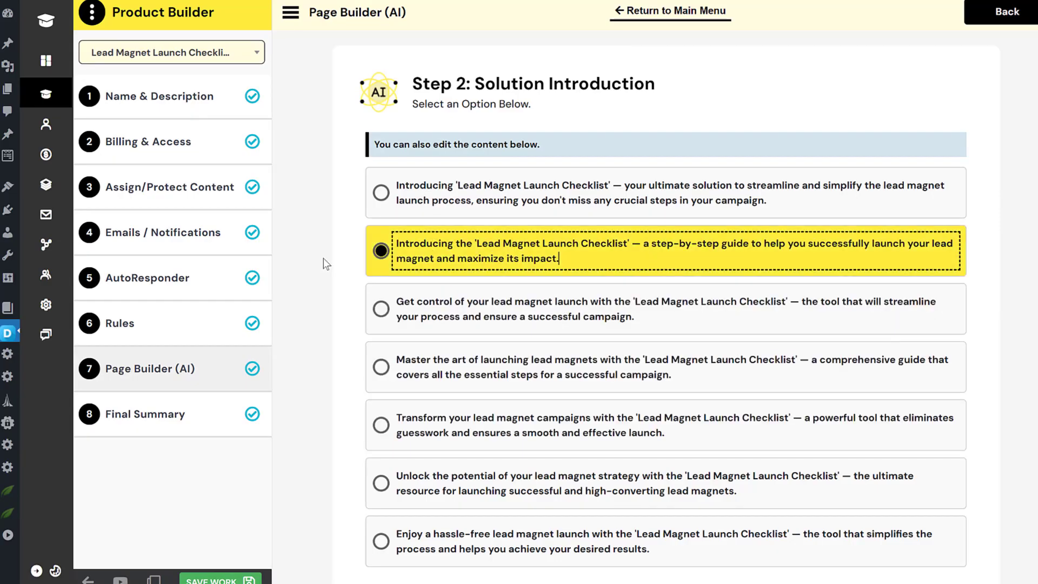
pyautogui.scroll(-2, 962, 520)
# Step: Generate the benefits, keep the suggested image, and pick the second call-to-action option
pyautogui.click(922, 514)
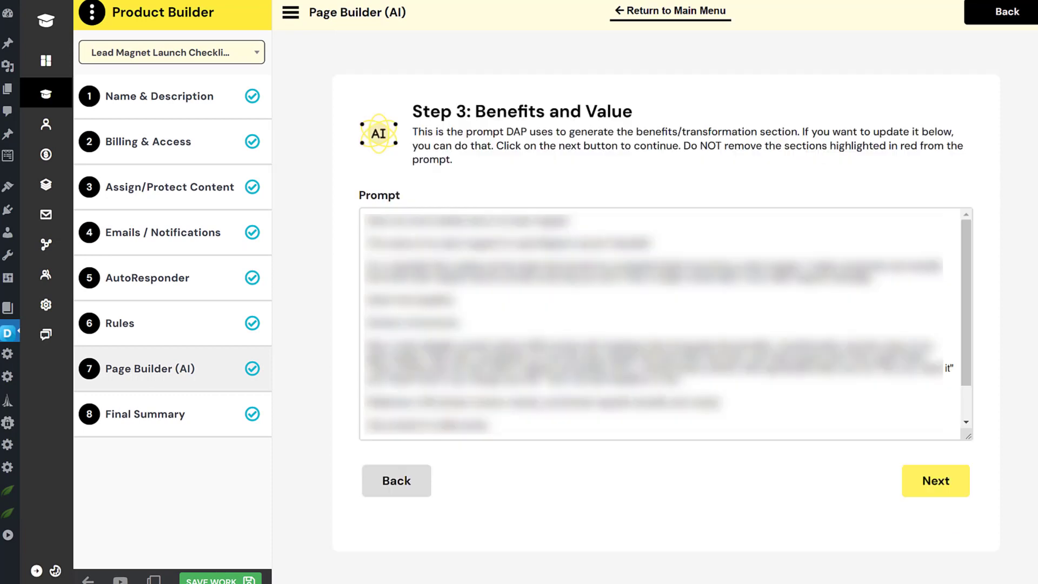
pyautogui.click(943, 481)
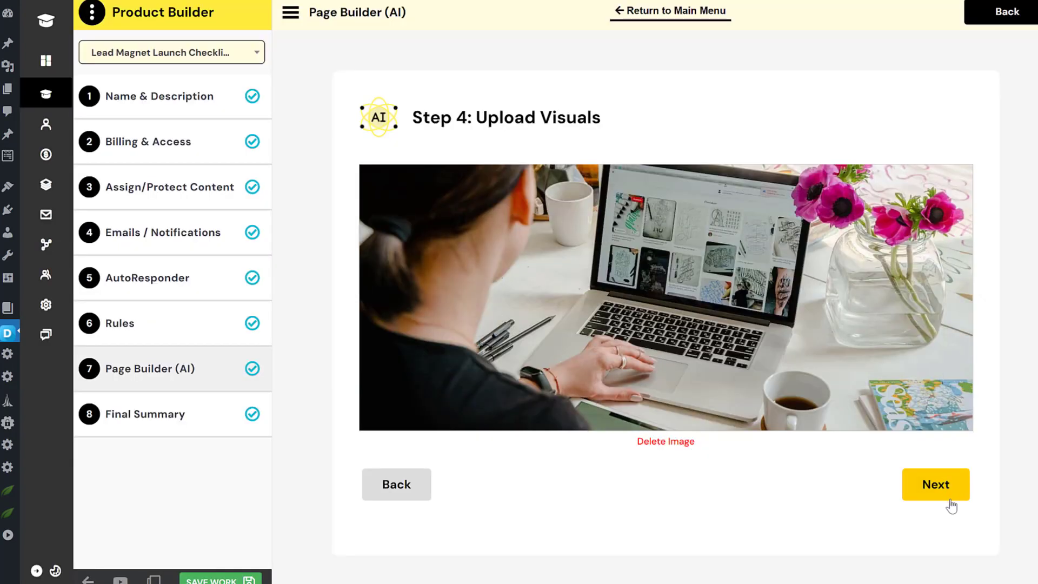
pyautogui.click(949, 499)
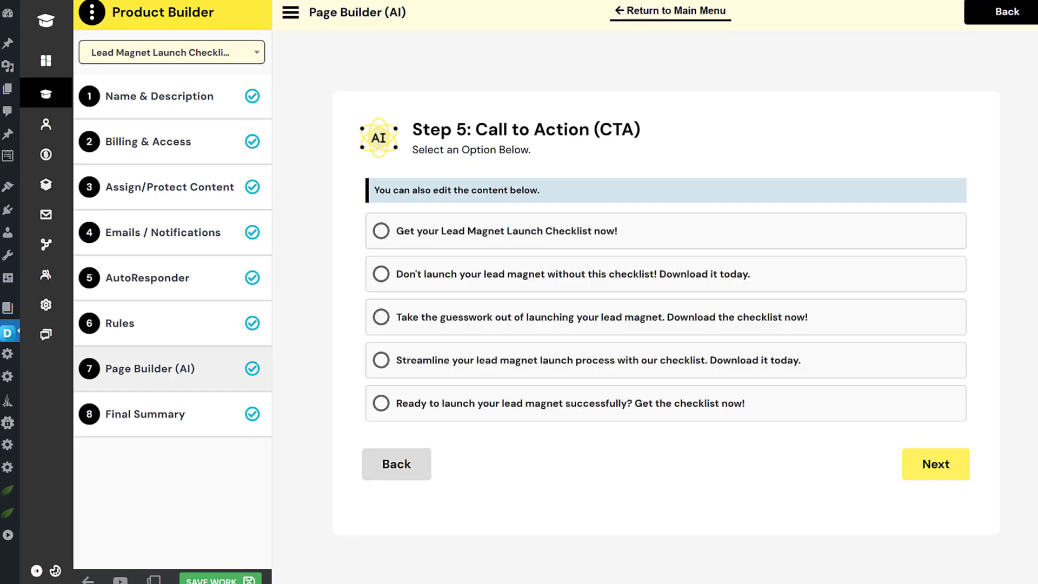
pyautogui.click(460, 274)
pyautogui.click(962, 475)
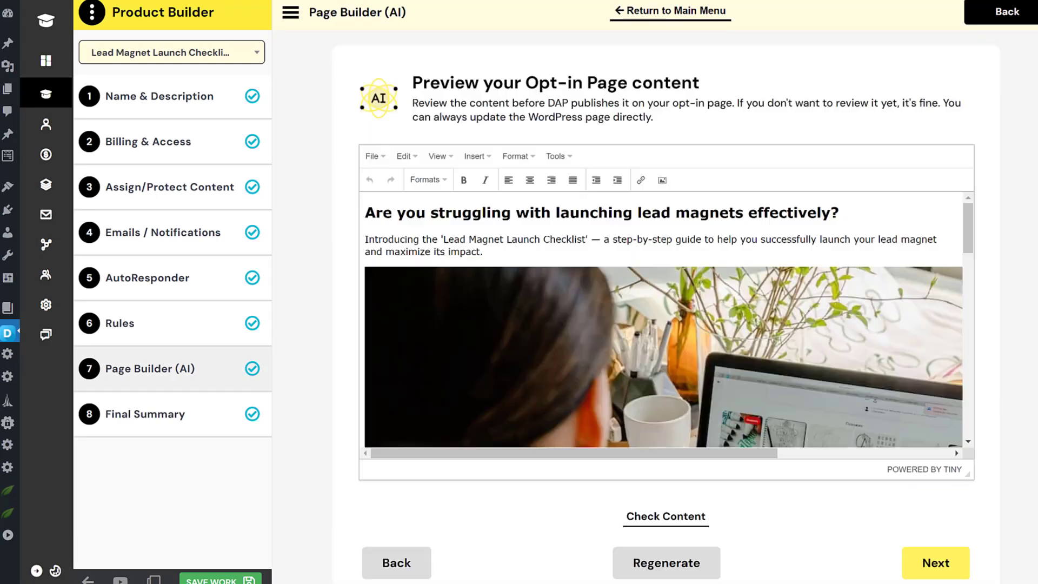
# Step: Use a Button Popup for the signup form and answer No to having a thank-you page
pyautogui.moveTo(968, 216); pyautogui.dragTo(965, 380)
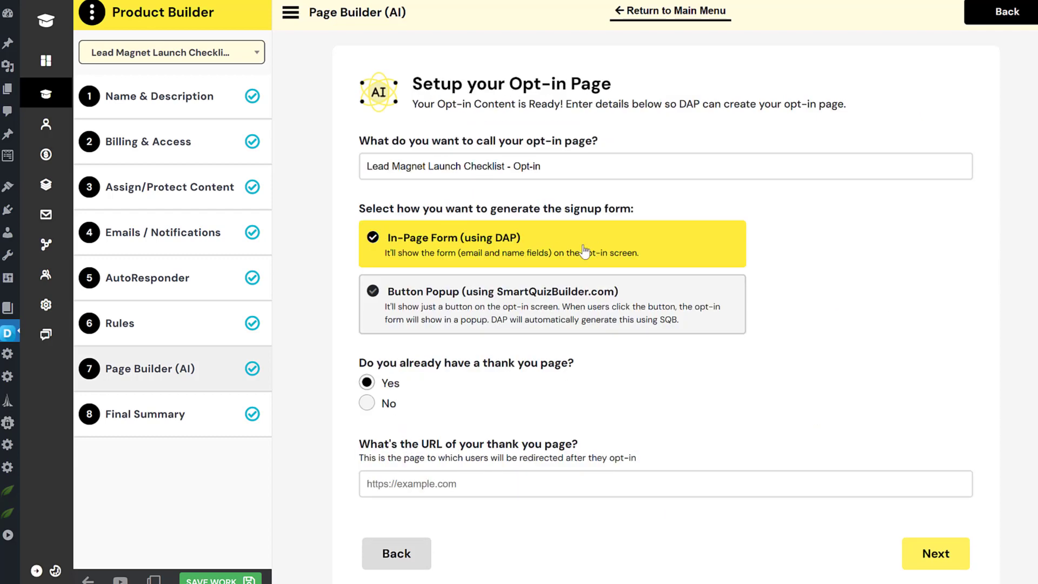
pyautogui.click(480, 312)
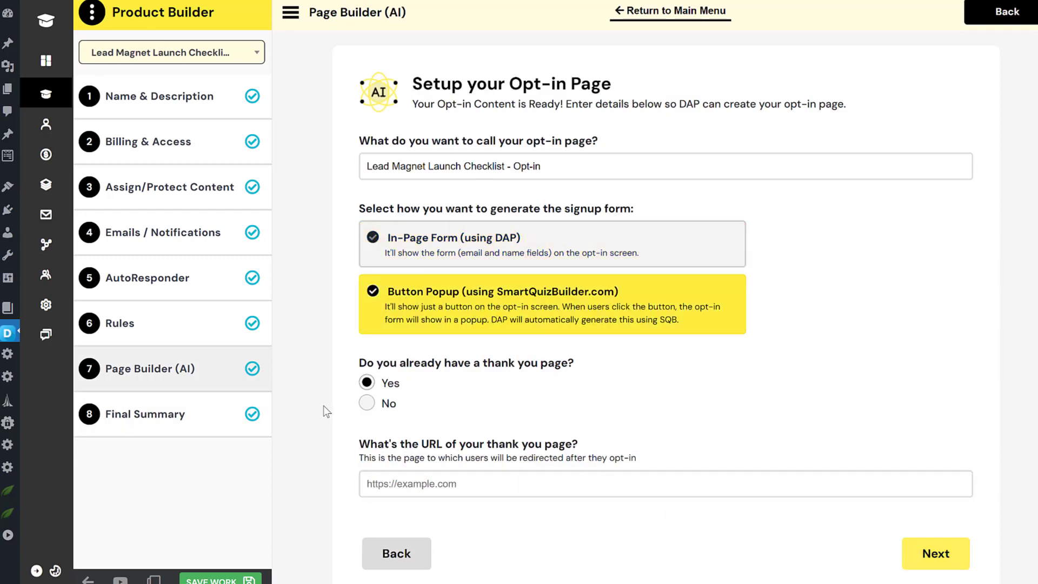
pyautogui.click(366, 409)
pyautogui.scroll(-4, 570, 489)
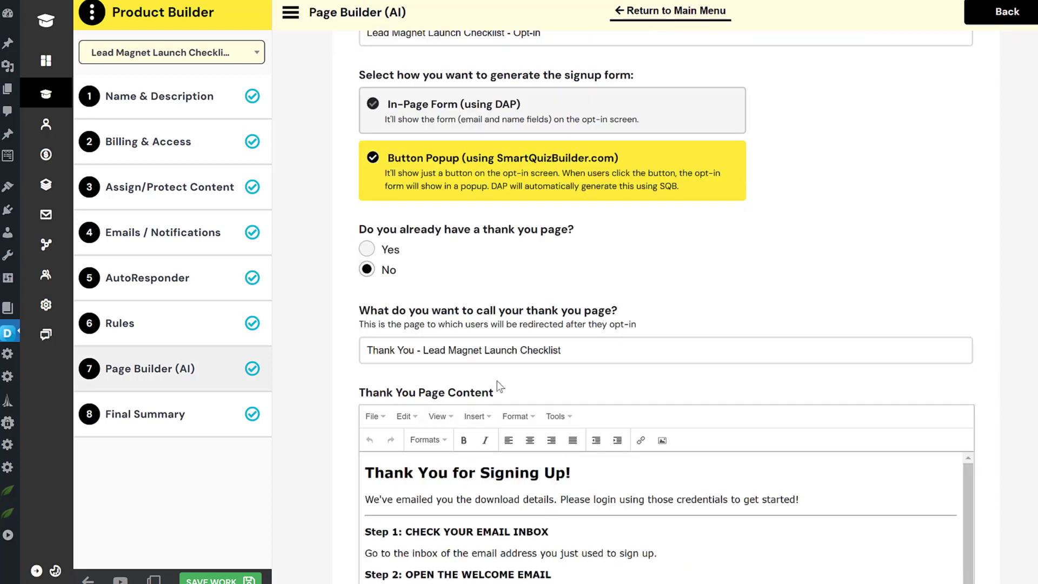
pyautogui.scroll(-2, 582, 434)
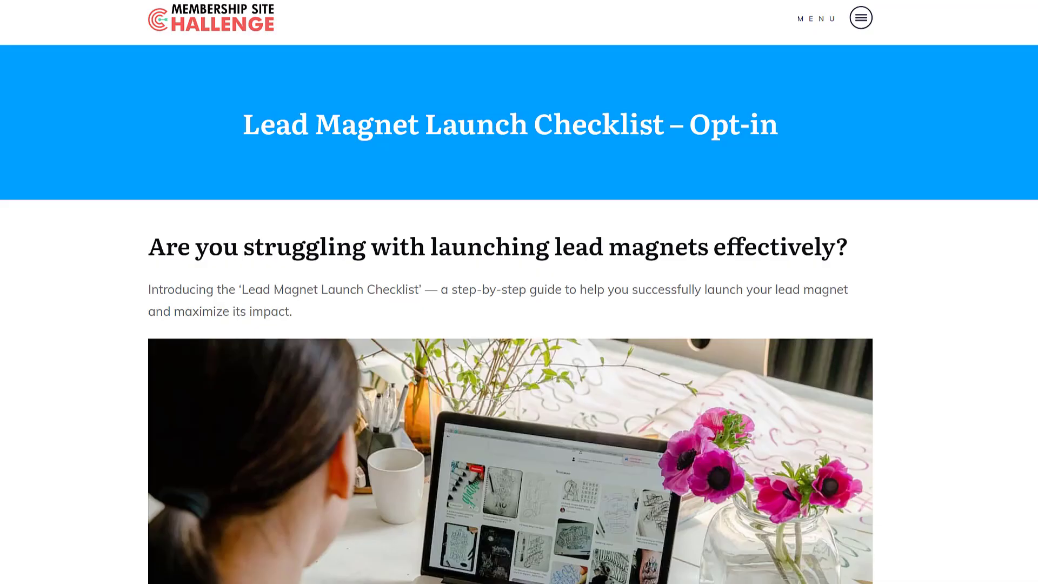
# Step: On the opt-in page, open the Get Instant Access popup and submit a test name and email
pyautogui.scroll(-10, 519, 291)
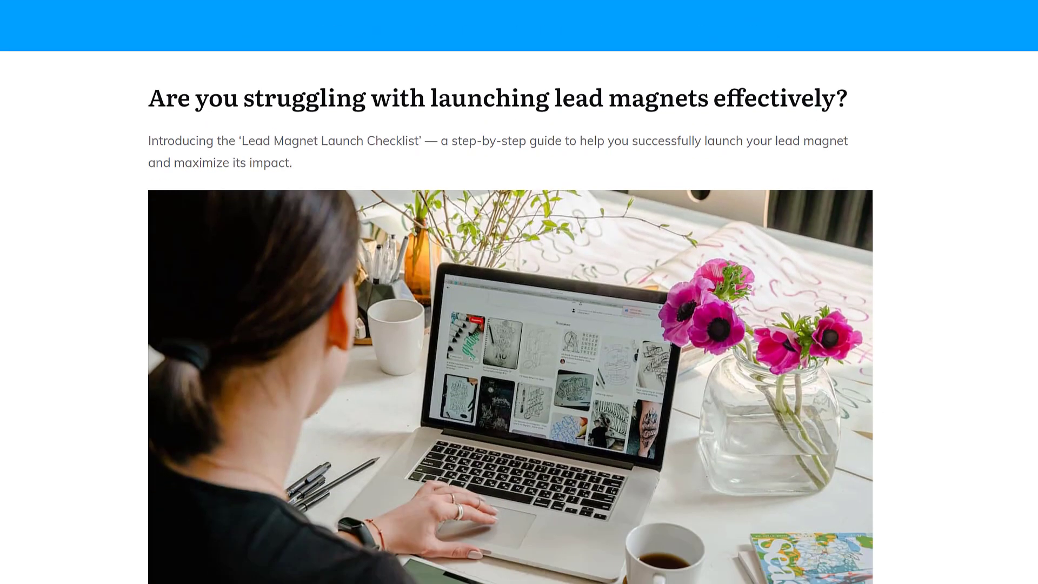
pyautogui.scroll(-10, 1010, 351)
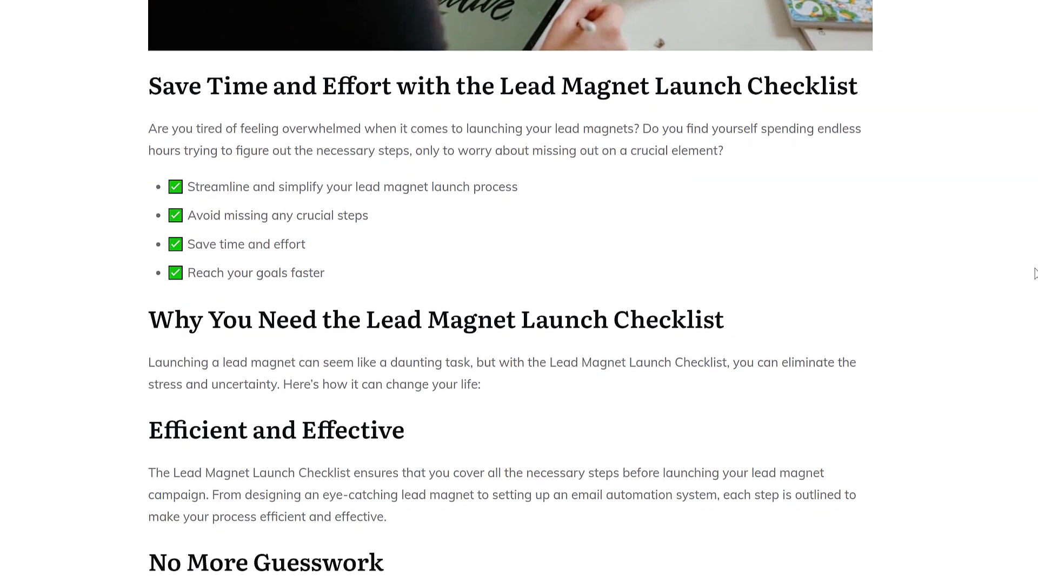
pyautogui.scroll(-2, 865, 416)
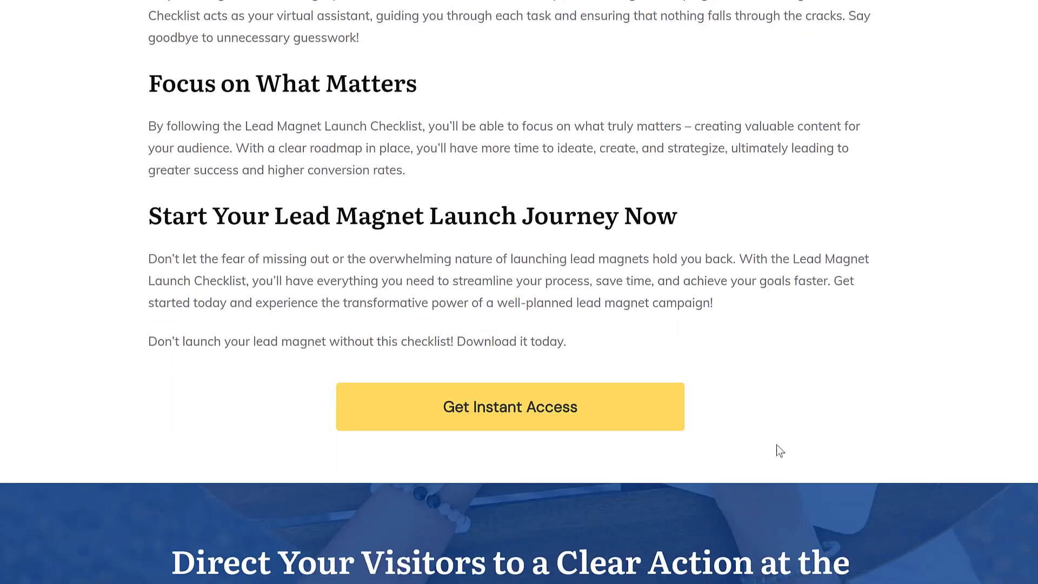
pyautogui.click(511, 407)
pyautogui.scroll(2, 551, 236)
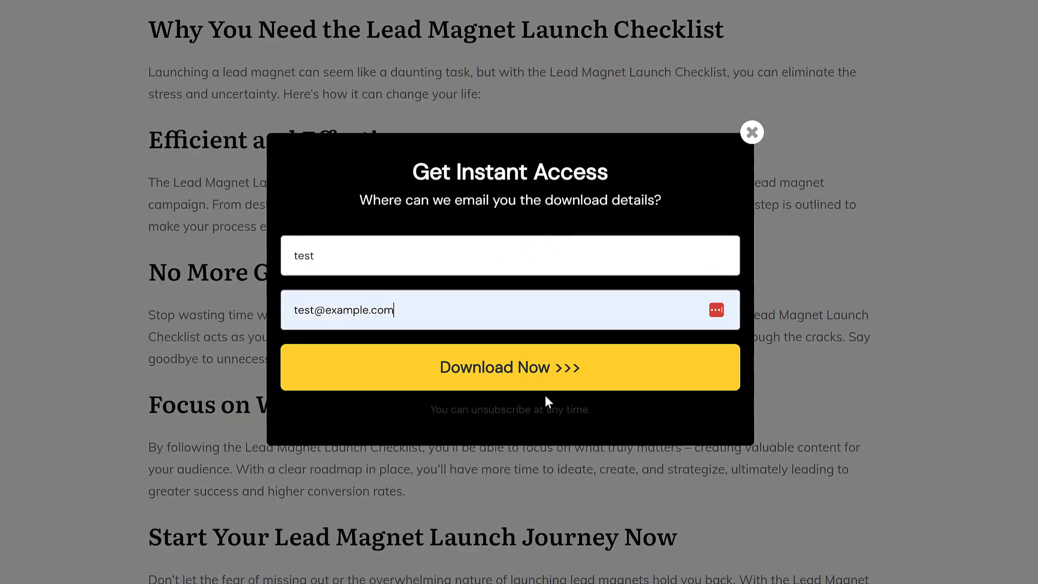
pyautogui.click(539, 384)
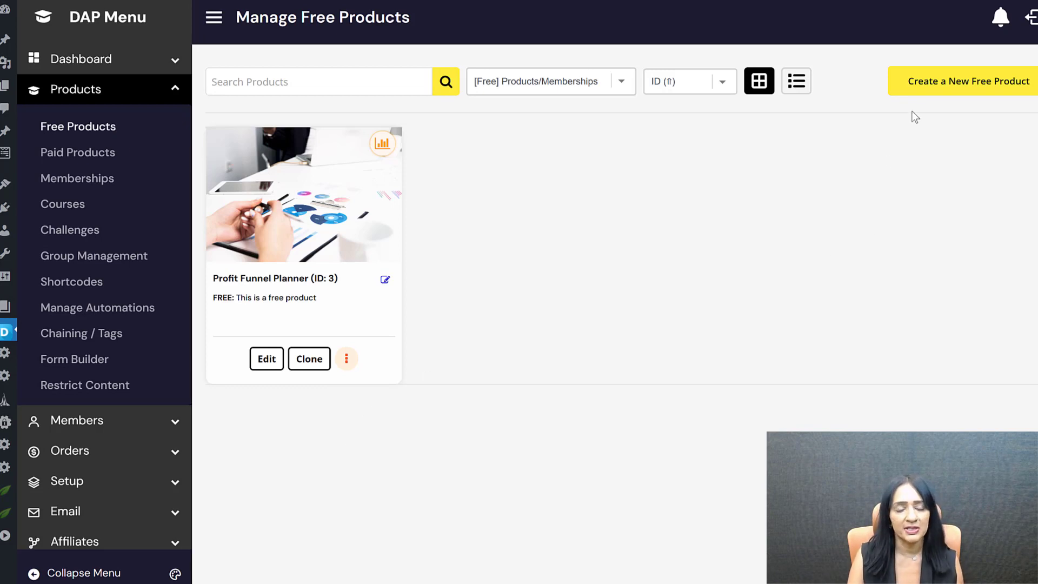
# Step: Create a from-scratch free product named 'Lead Magnet Launch Checklist' with a pasted description, and save
pyautogui.click(1007, 86)
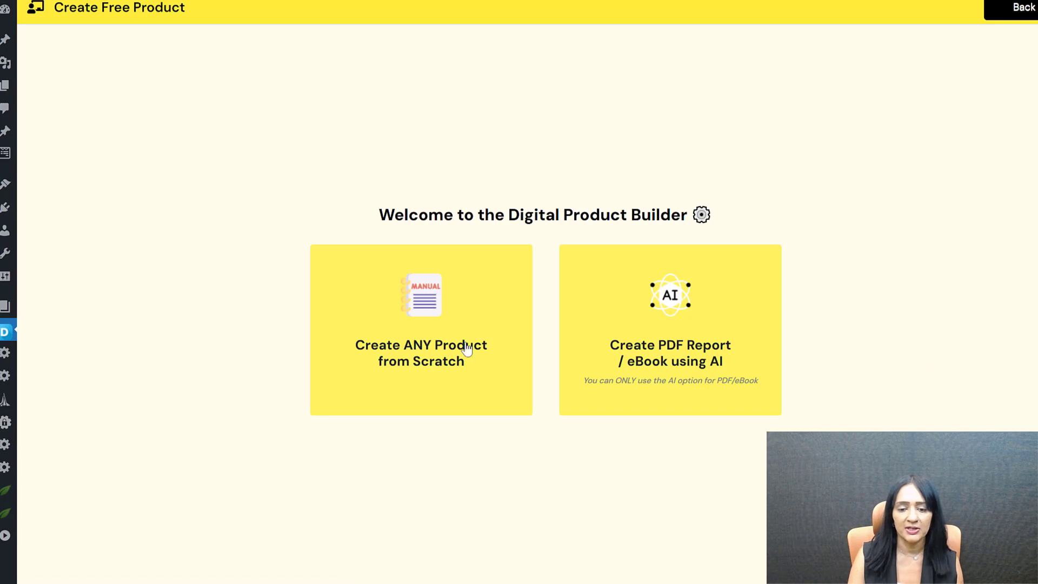
pyautogui.click(459, 306)
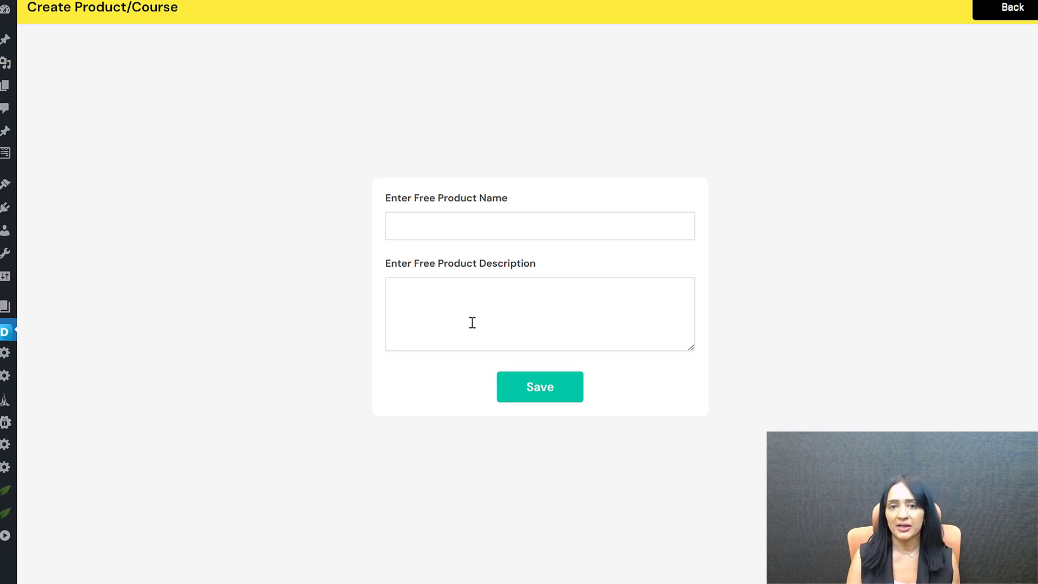
pyautogui.click(463, 220)
pyautogui.write('Lead Magnet Launch Checklist')
pyautogui.click(491, 289)
pyautogui.write("It's a checklist that outlines all the steps that should be completed before launching a lead magnet.")
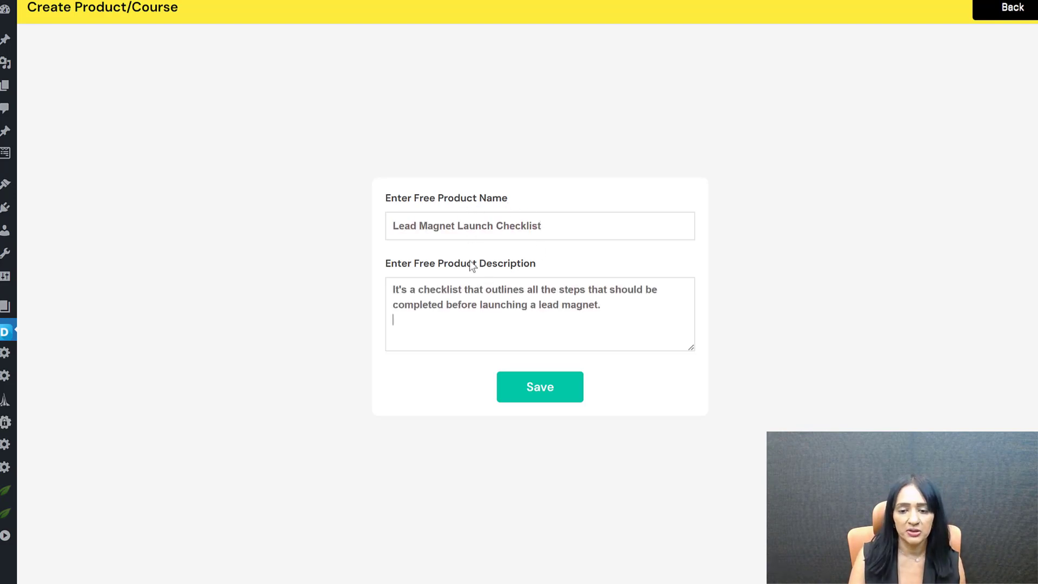
pyautogui.click(543, 389)
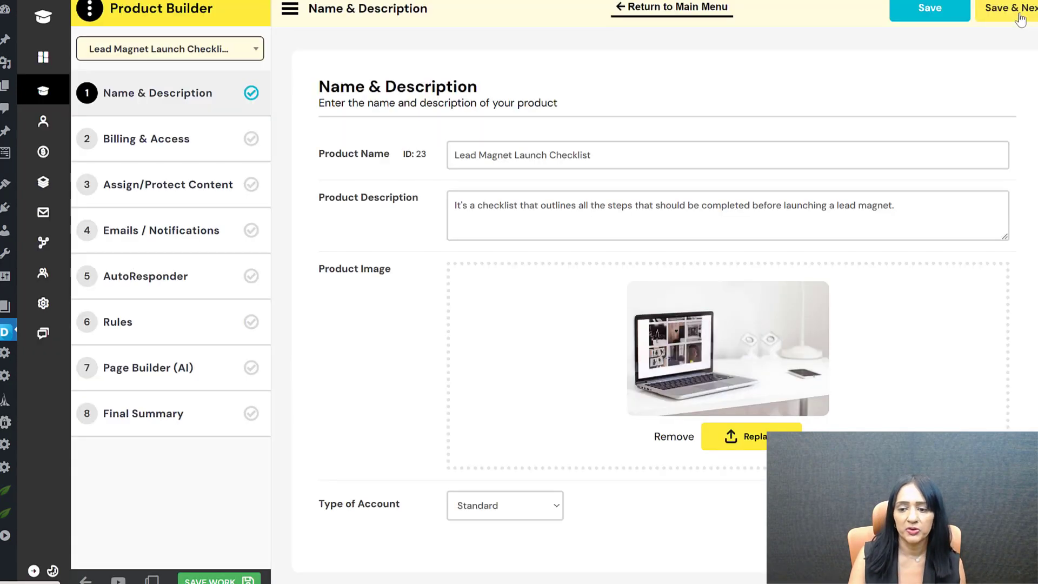
# Step: Save the product details, keep Billing & Access as Free with Forever access, and continue
pyautogui.click(1020, 13)
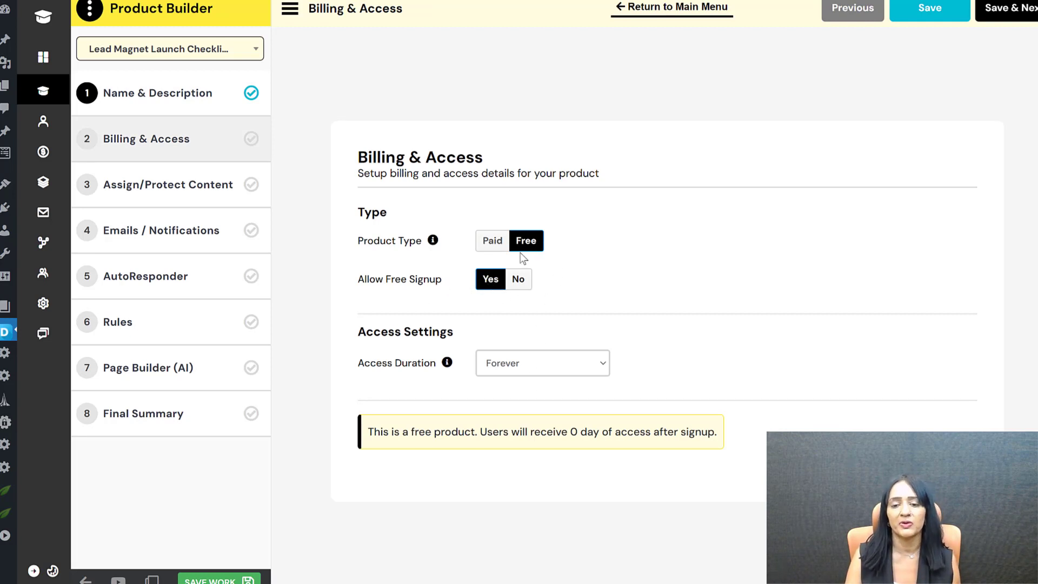
pyautogui.click(484, 245)
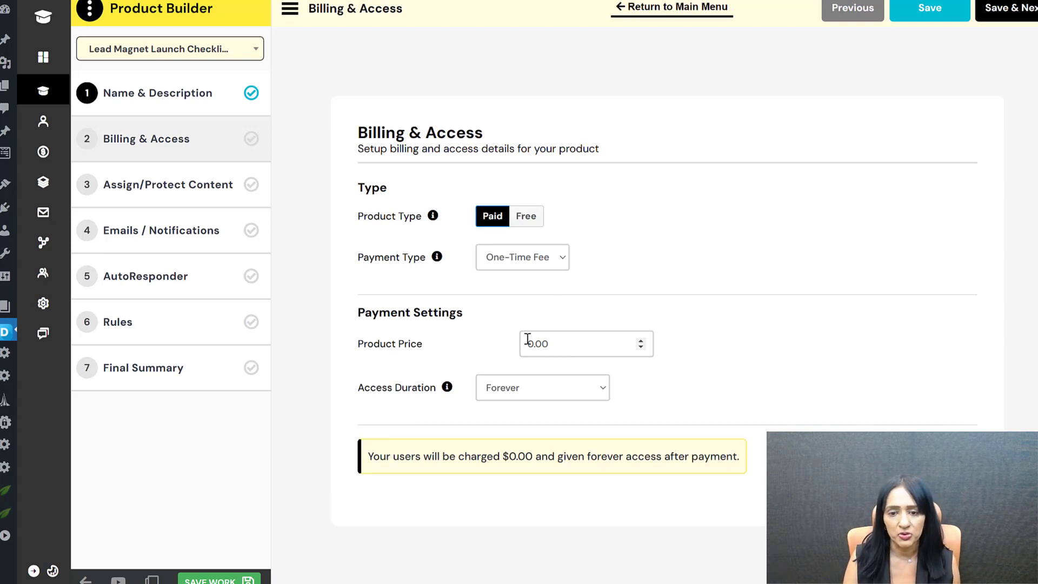
pyautogui.click(535, 216)
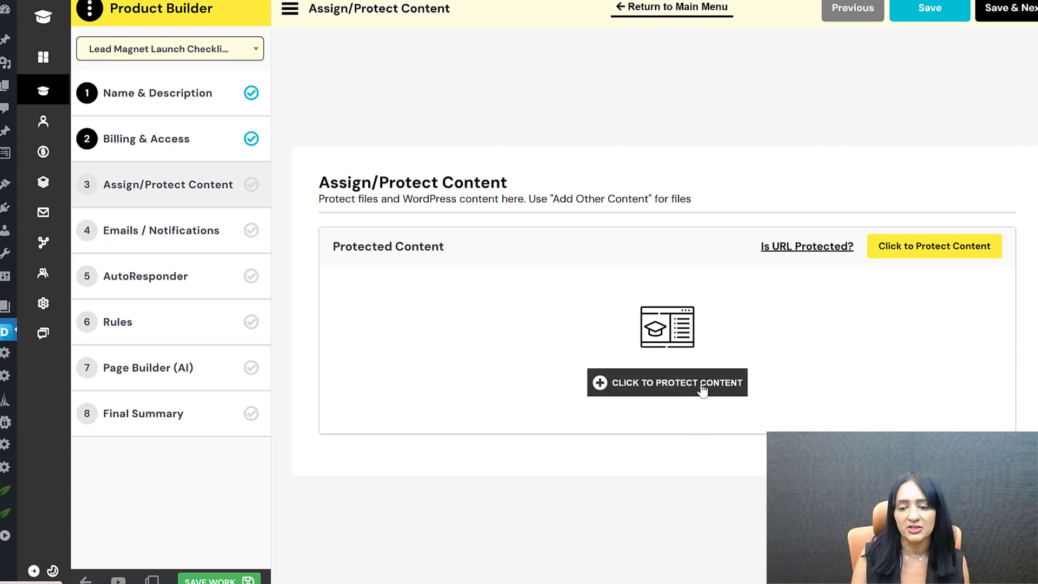
# Step: Look at the URL or file protection option, cancel it, and save Assign/Protect Content with nothing protected
pyautogui.click(702, 383)
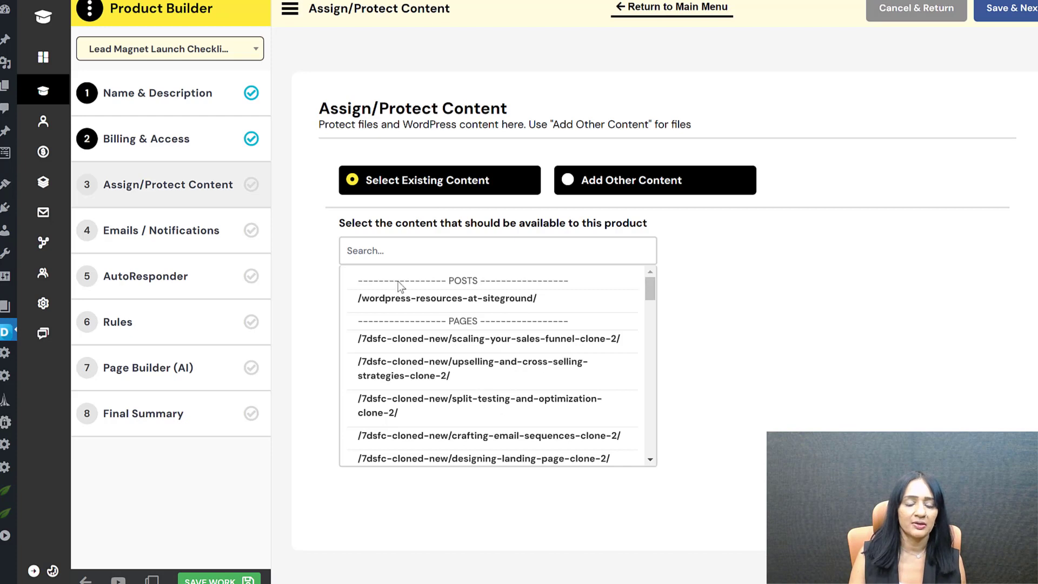
pyautogui.click(570, 181)
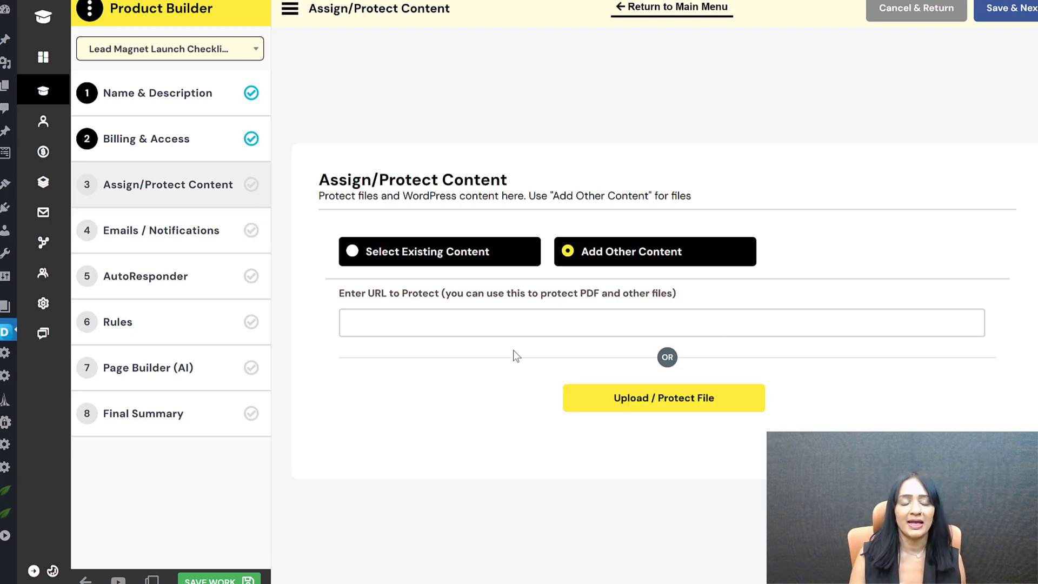
pyautogui.click(993, 17)
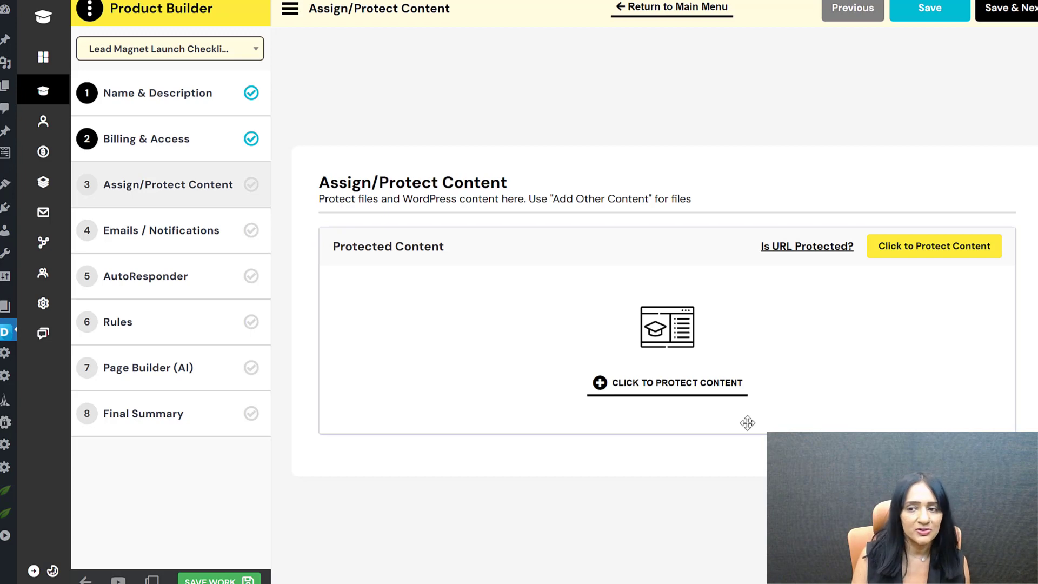
pyautogui.click(1011, 13)
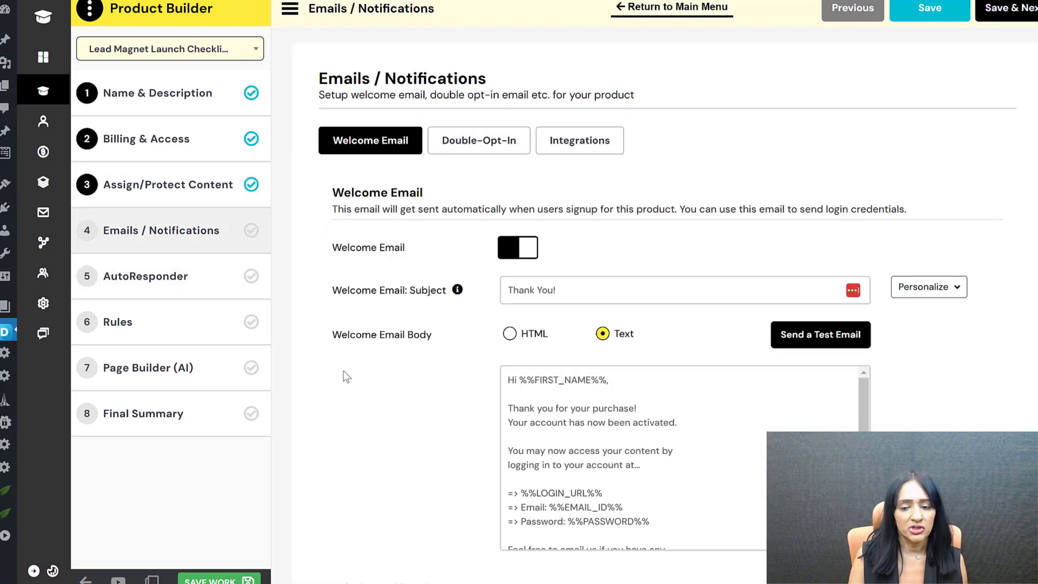
# Step: Replace 'your purchase' with 'signing up' in the welcome email's thank-you line
pyautogui.scroll(-1, 488, 382)
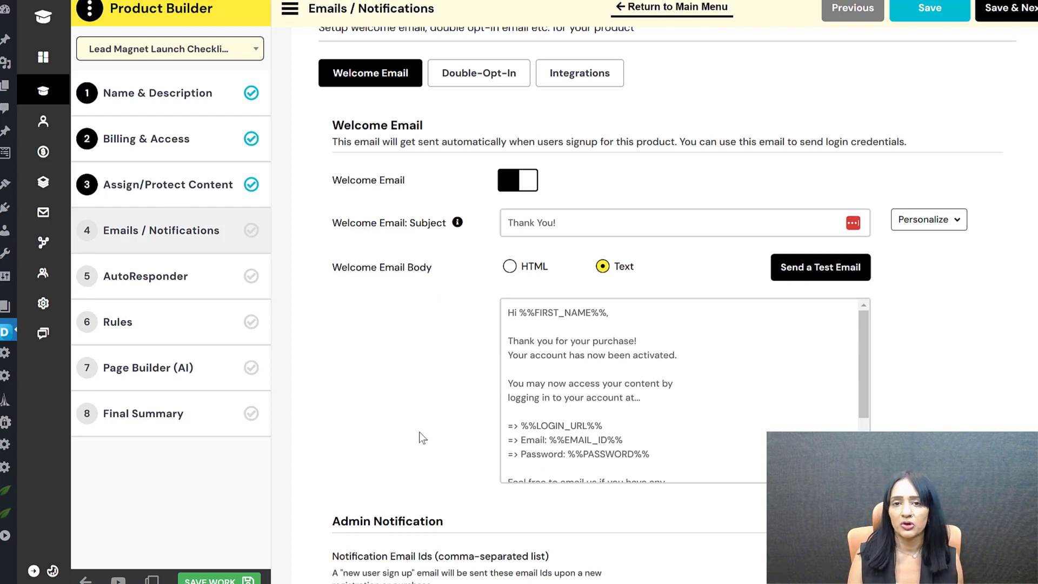
pyautogui.doubleClick(611, 339)
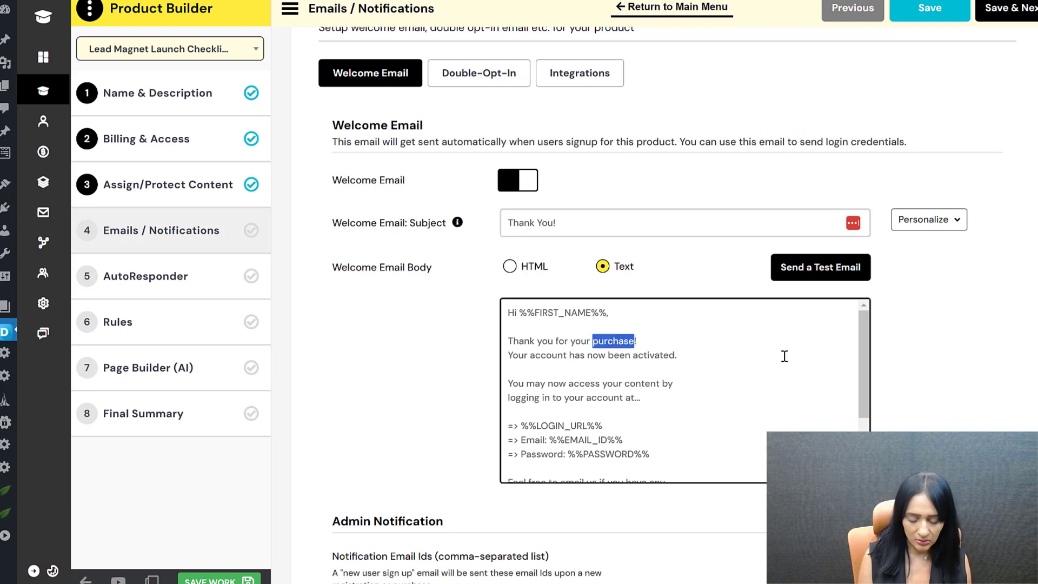
pyautogui.press('BackSpace')
pyautogui.press('BackSpace')
pyautogui.press('BackSpace')
pyautogui.press('BackSpace')
pyautogui.press('BackSpace')
pyautogui.press('BackSpace')
pyautogui.write('s')
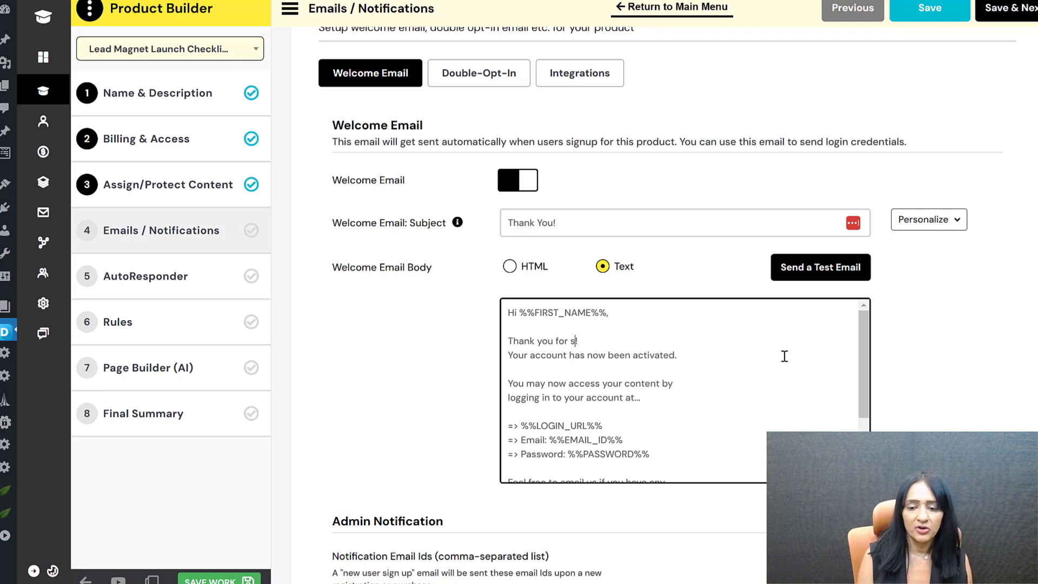
pyautogui.write('igning up')
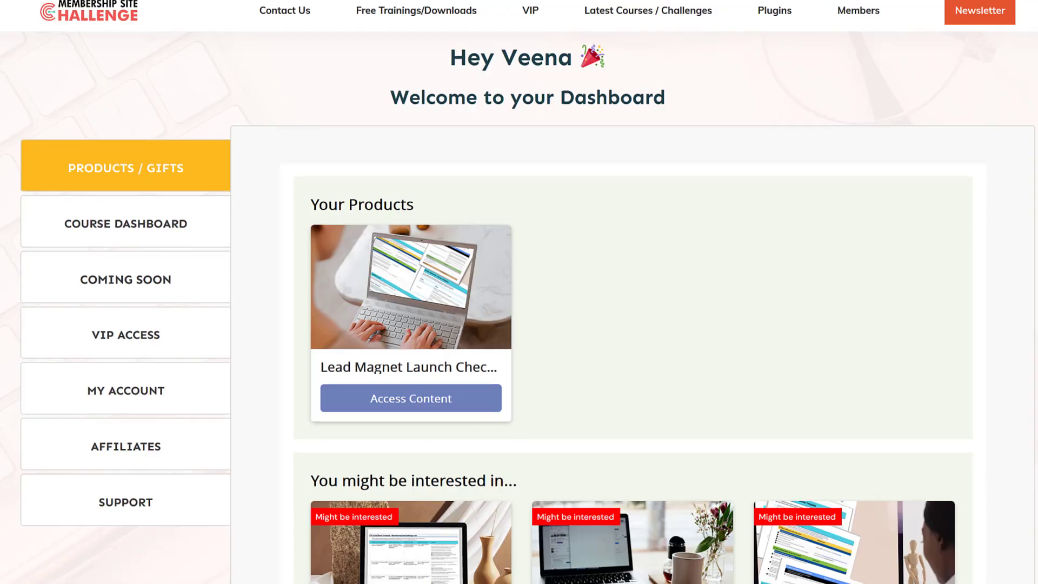
# Step: Open Access Content on the Lead Magnet Launch Checklist card and scroll through the checklist sheet
pyautogui.scroll(-1, 518, 292)
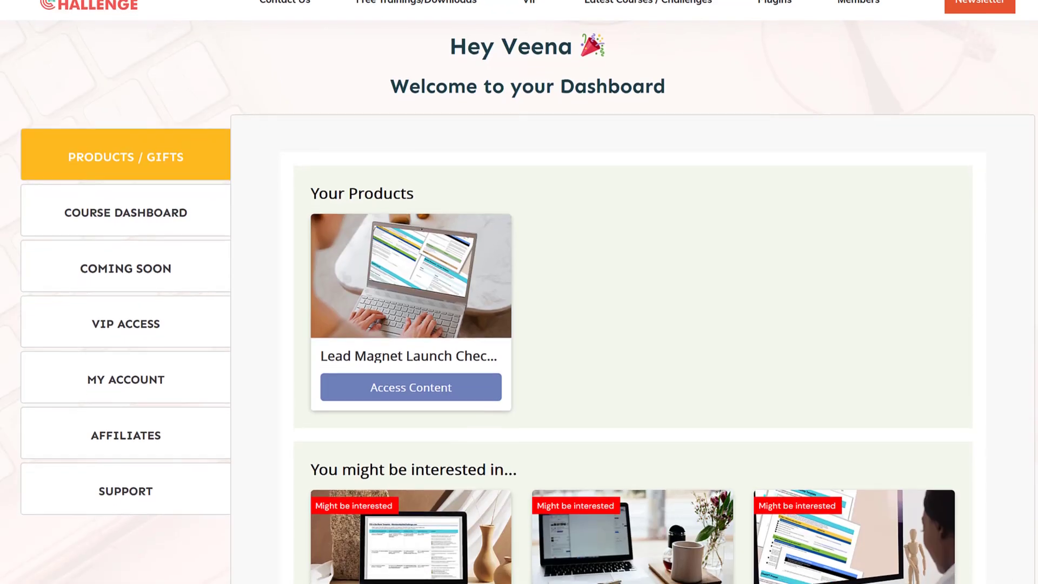
pyautogui.scroll(-2, 519, 292)
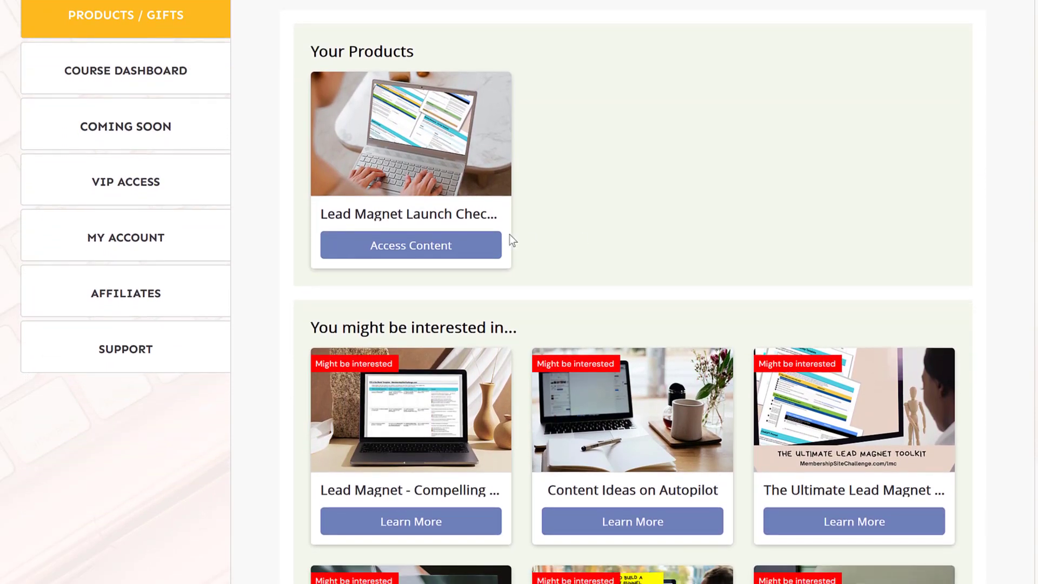
pyautogui.click(416, 245)
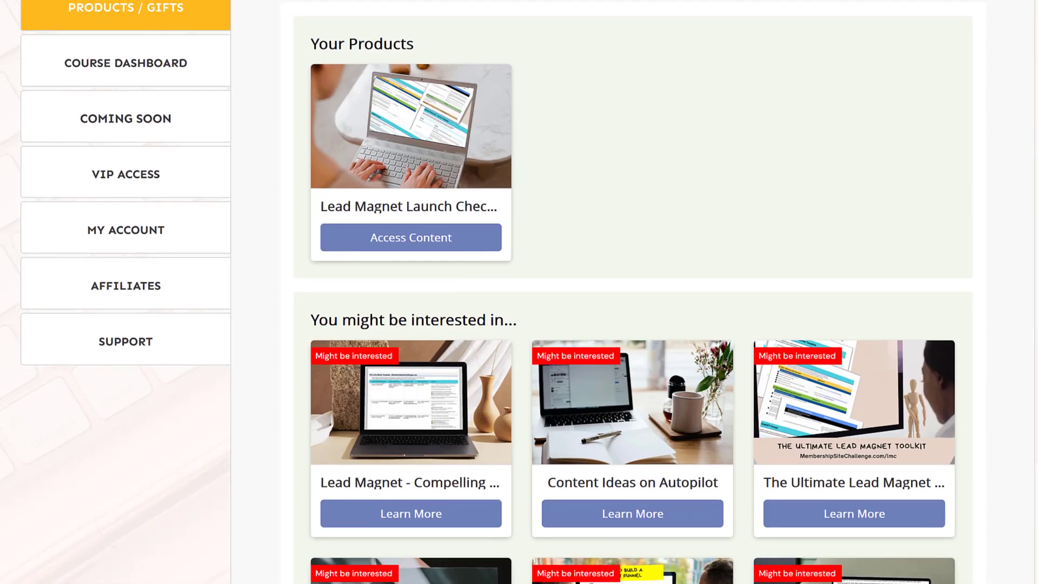
pyautogui.scroll(-5, 519, 292)
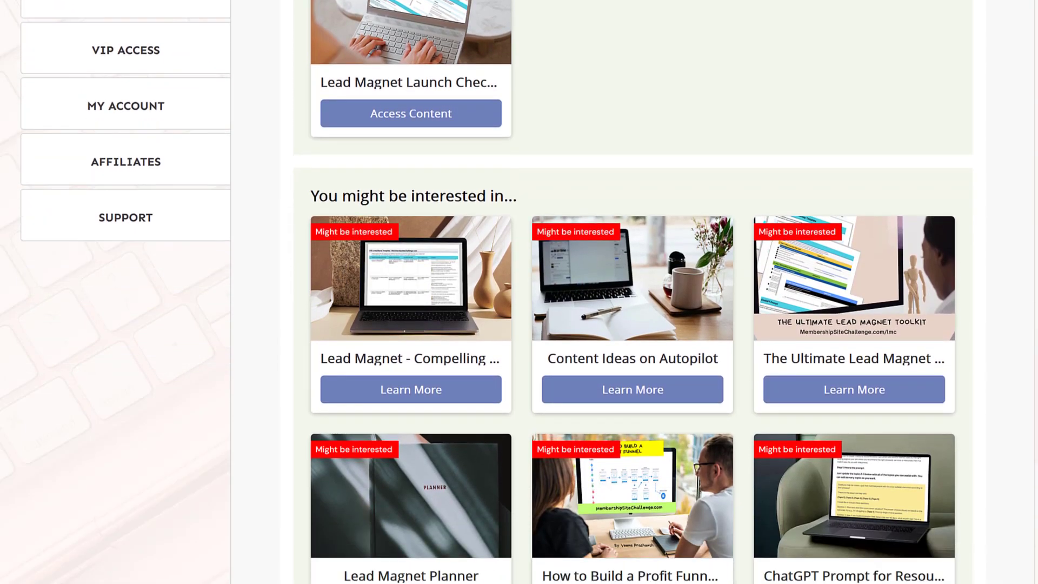
pyautogui.scroll(-2, 519, 292)
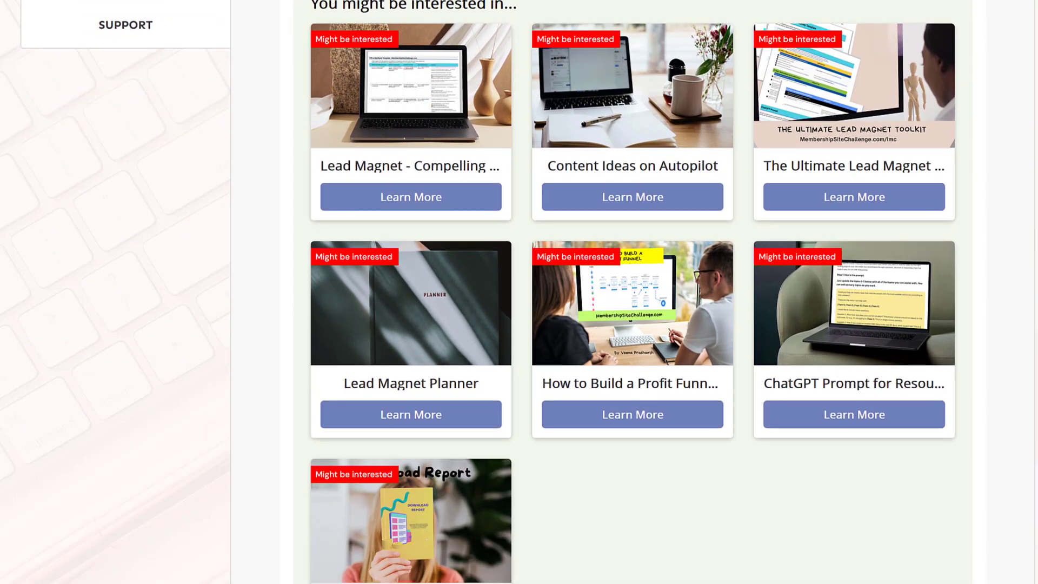
pyautogui.scroll(5, 519, 292)
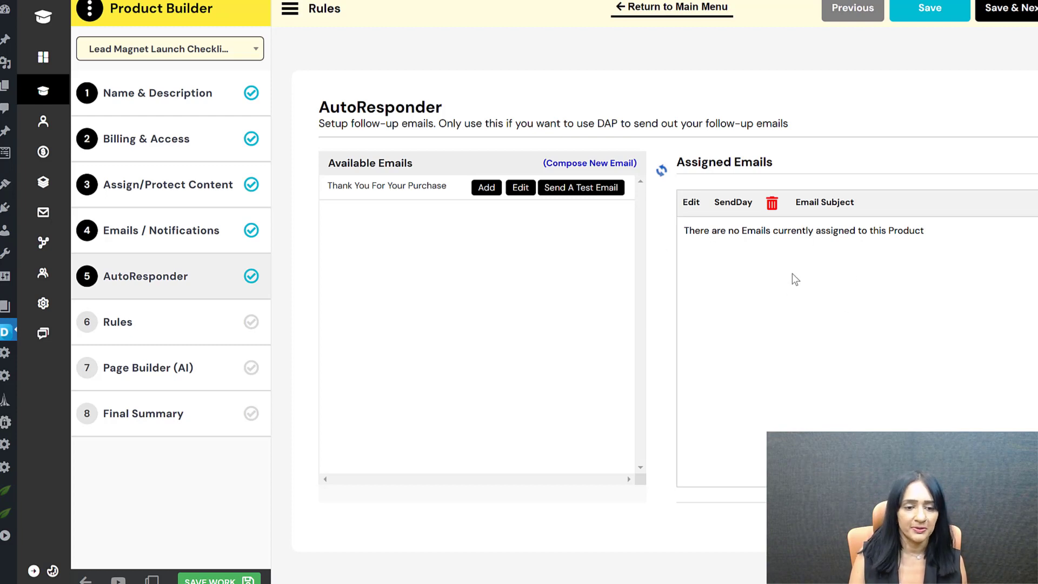
# Step: Save the AutoResponder step and find the Access Content Button URL setting on Rules
pyautogui.click(1021, 26)
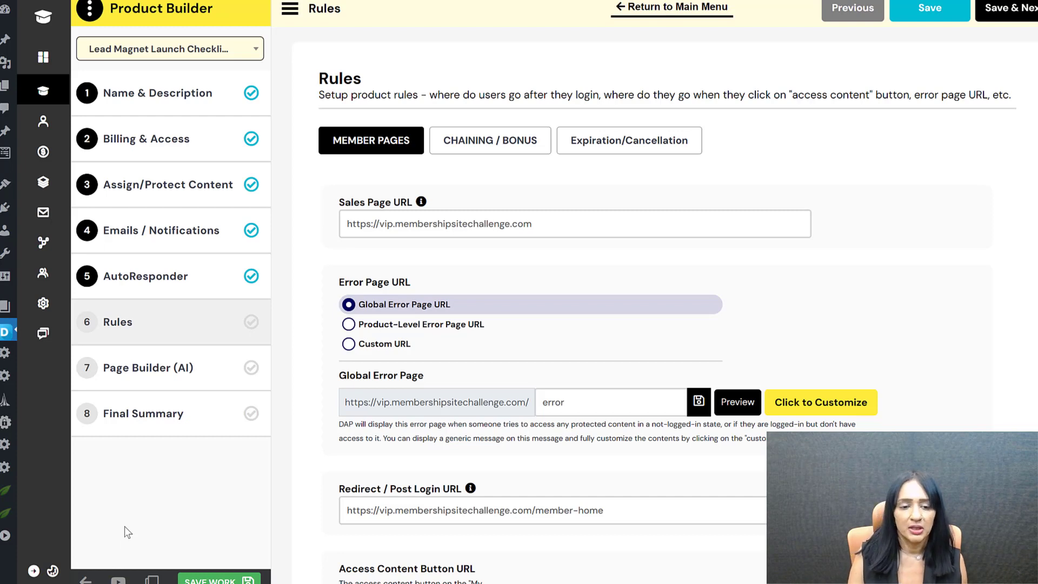
pyautogui.moveTo(43, 91)
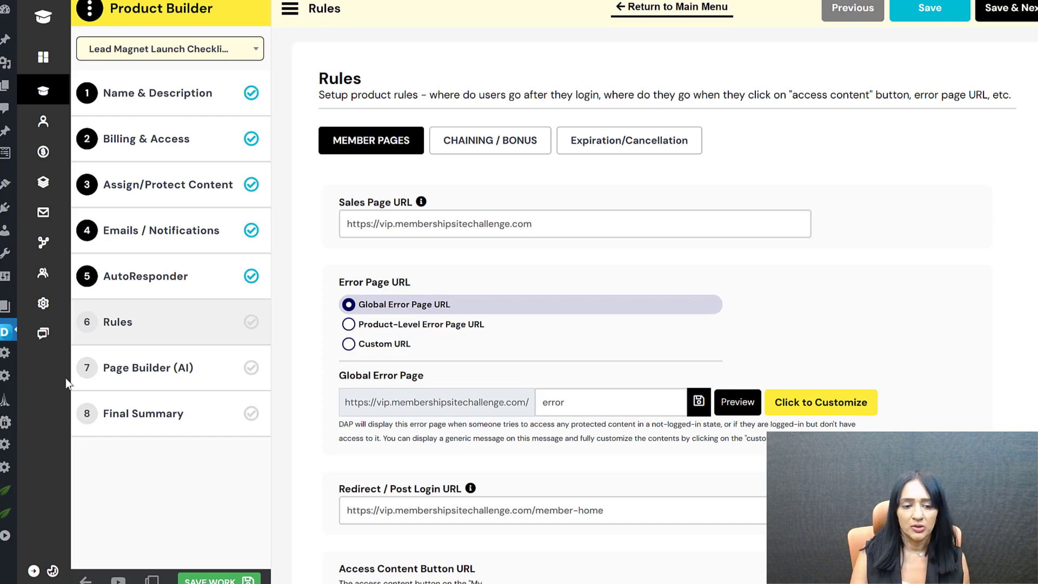
pyautogui.scroll(-1, 331, 407)
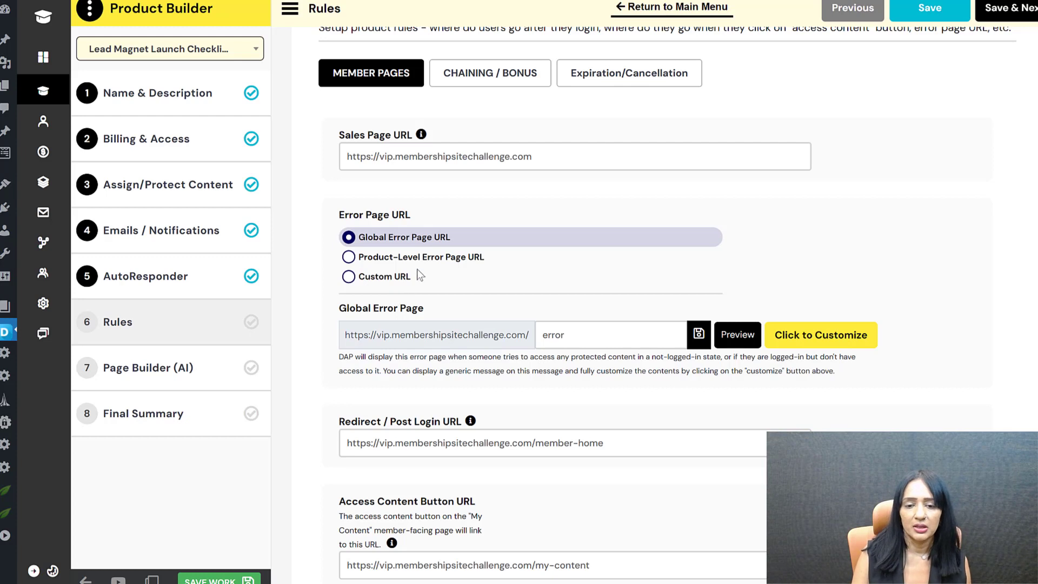
pyautogui.scroll(-1, 545, 248)
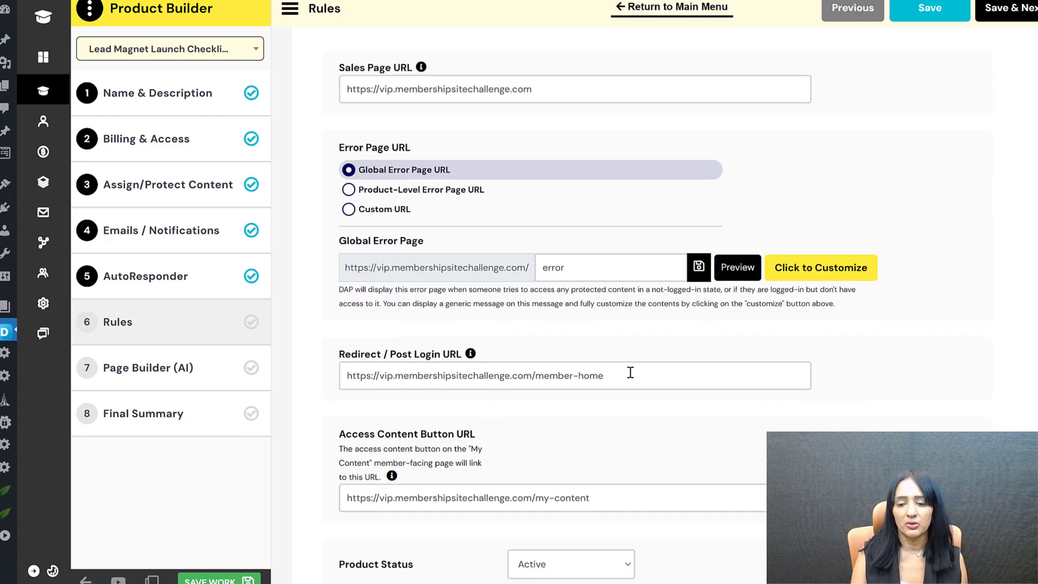
pyautogui.moveTo(624, 379); pyautogui.dragTo(322, 385)
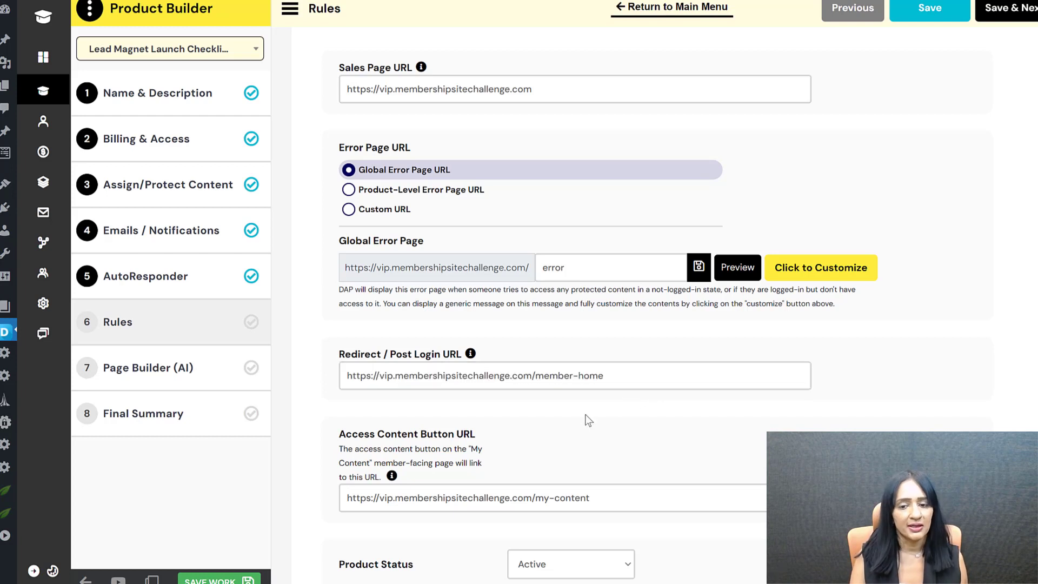
pyautogui.click(709, 442)
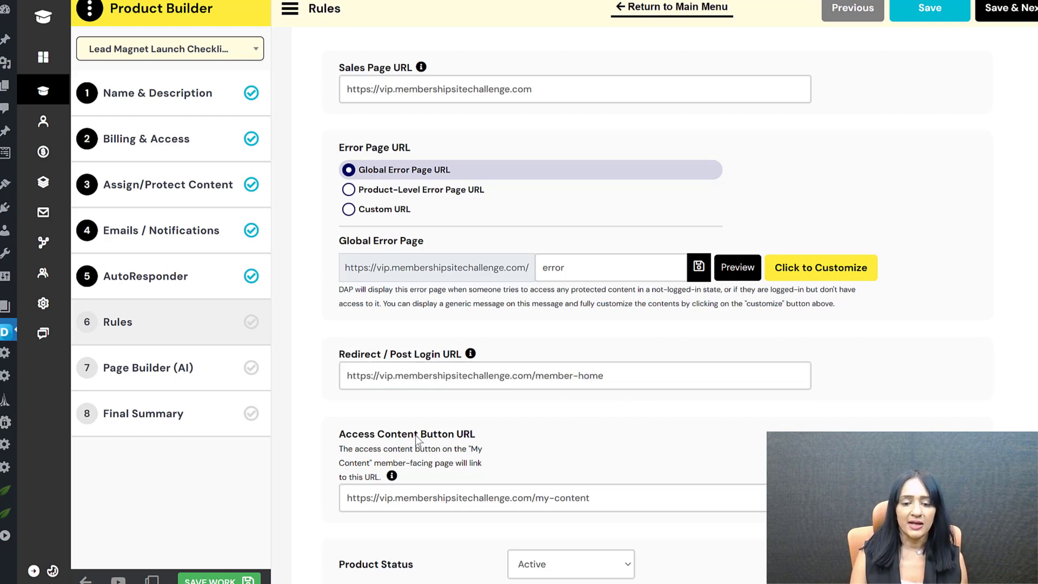
pyautogui.moveTo(478, 437); pyautogui.dragTo(328, 442)
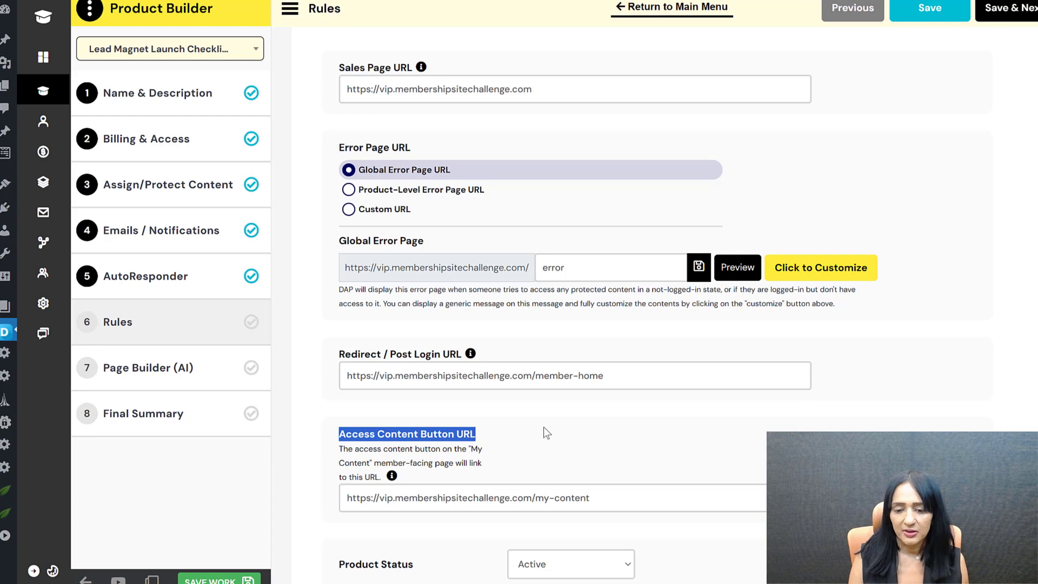
pyautogui.scroll(-1, 576, 400)
# Step: Replace the Access Content Button URL with the checklist Google Sheet's share link
pyautogui.moveTo(592, 435); pyautogui.dragTo(326, 437)
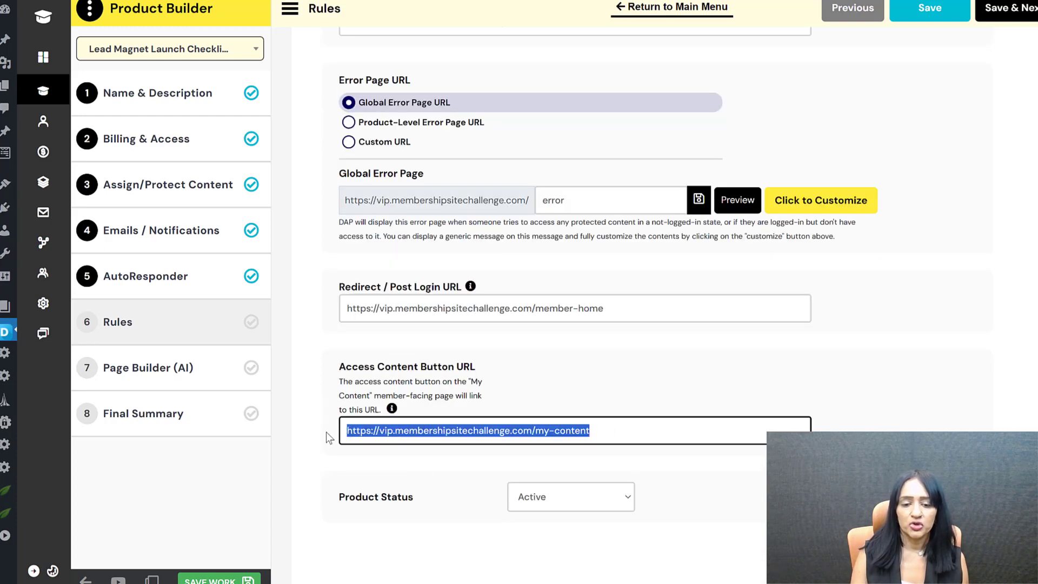
pyautogui.press('BackSpace')
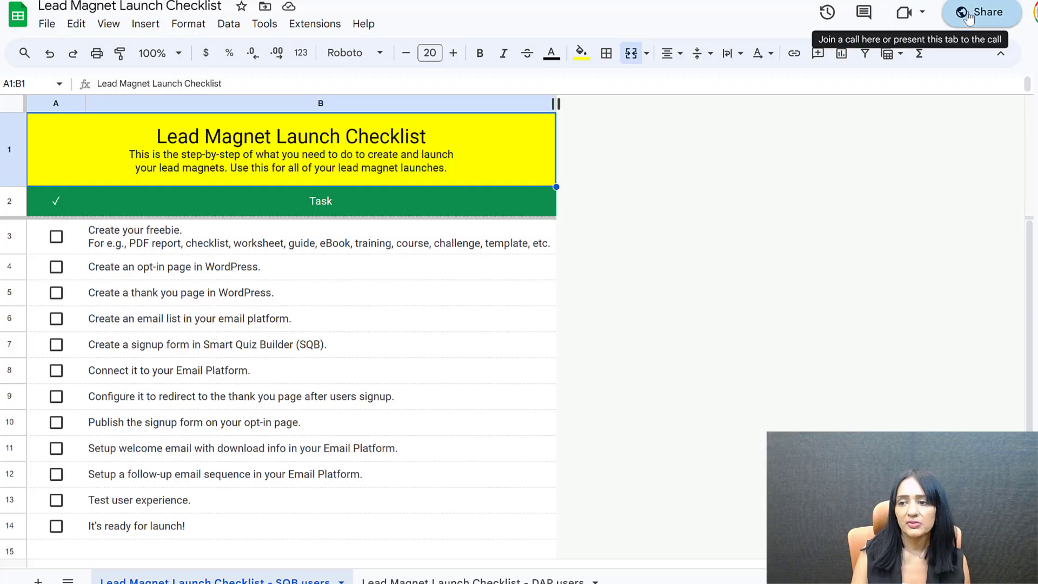
pyautogui.click(983, 19)
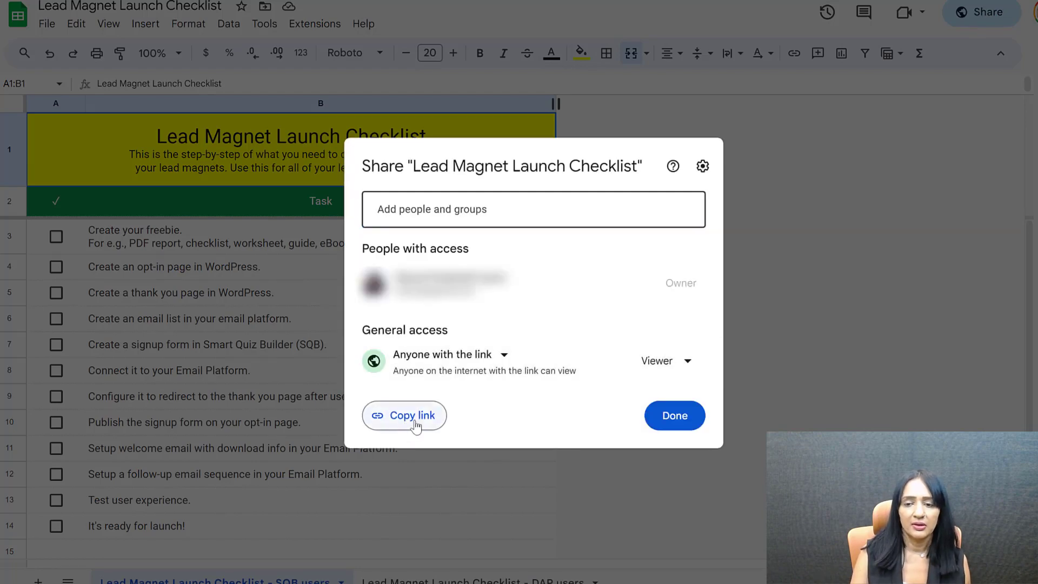
pyautogui.click(406, 424)
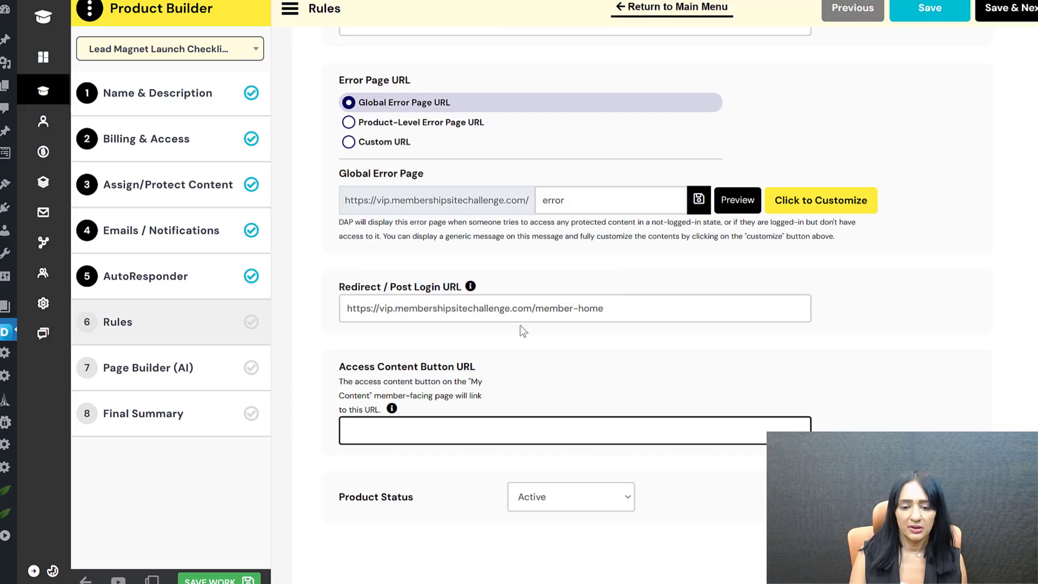
pyautogui.click(411, 436)
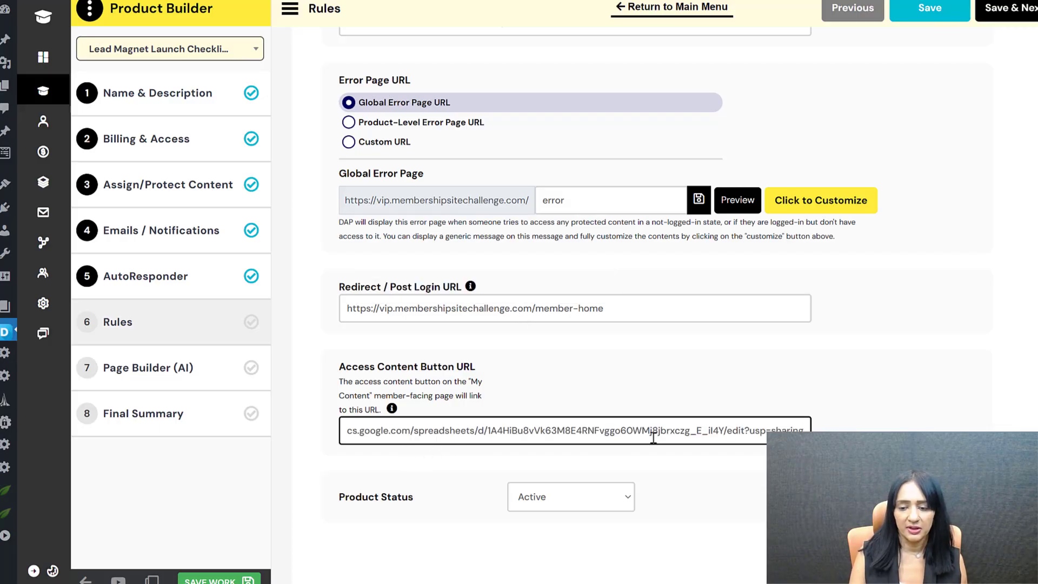
# Step: Save the Rules step and advance to the Page Builder (AI) welcome screen
pyautogui.click(992, 9)
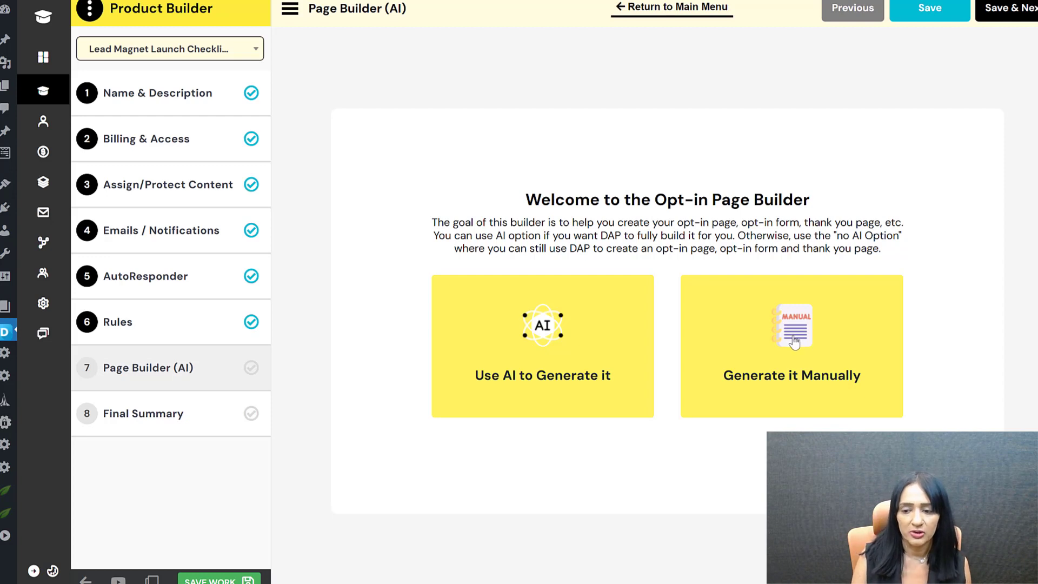
# Step: Choose 'Use AI to Generate it', compare free prompts with paid API calls, then return and choose AI again
pyautogui.click(546, 337)
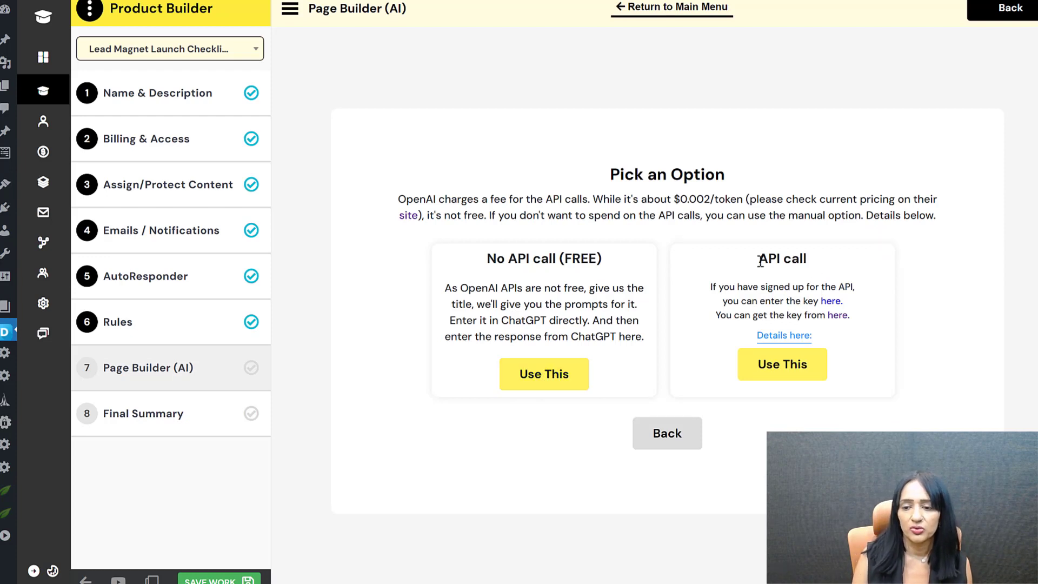
pyautogui.moveTo(760, 259); pyautogui.dragTo(809, 261)
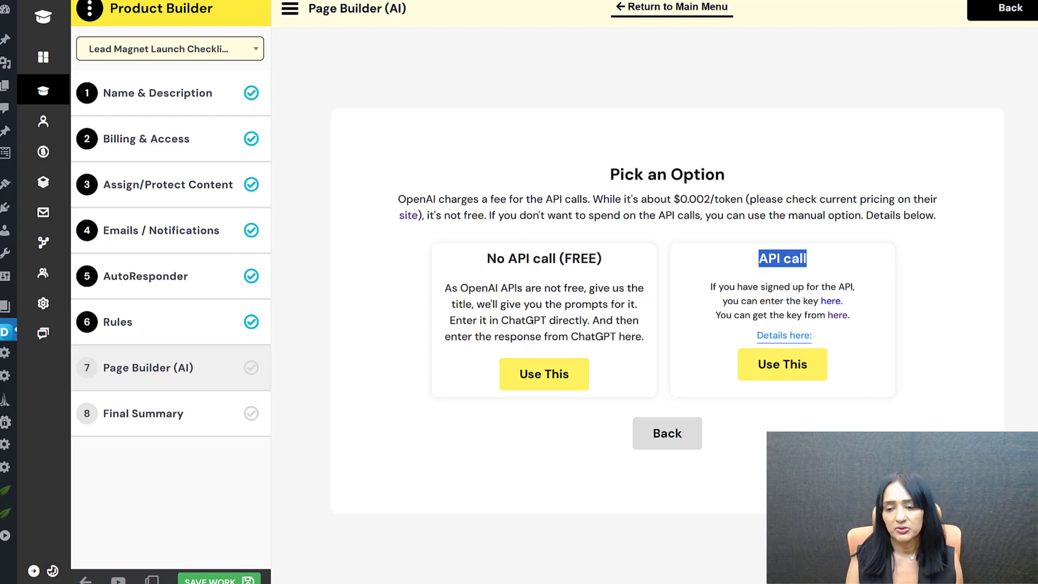
pyautogui.click(872, 358)
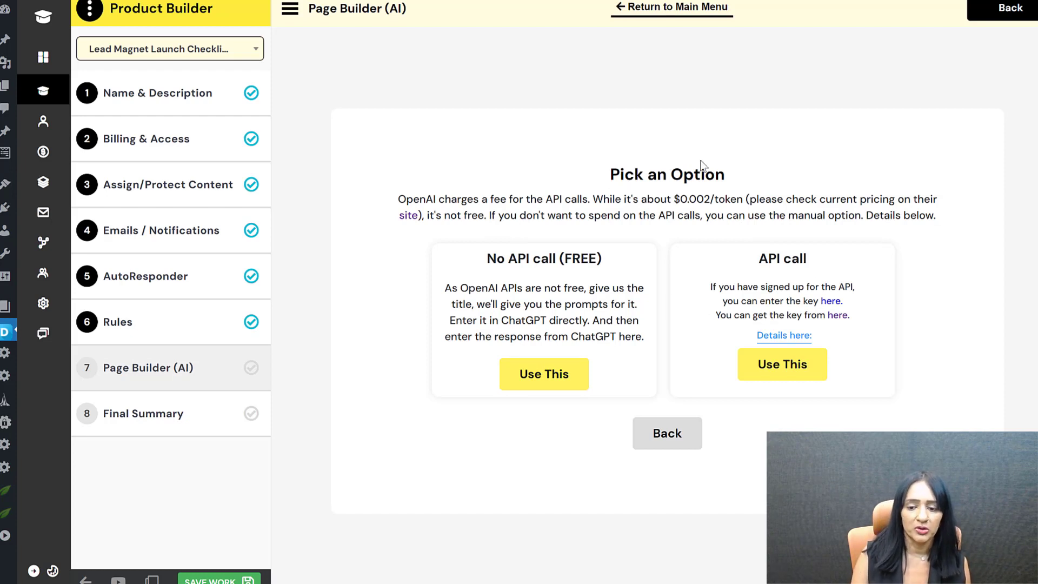
pyautogui.click(671, 447)
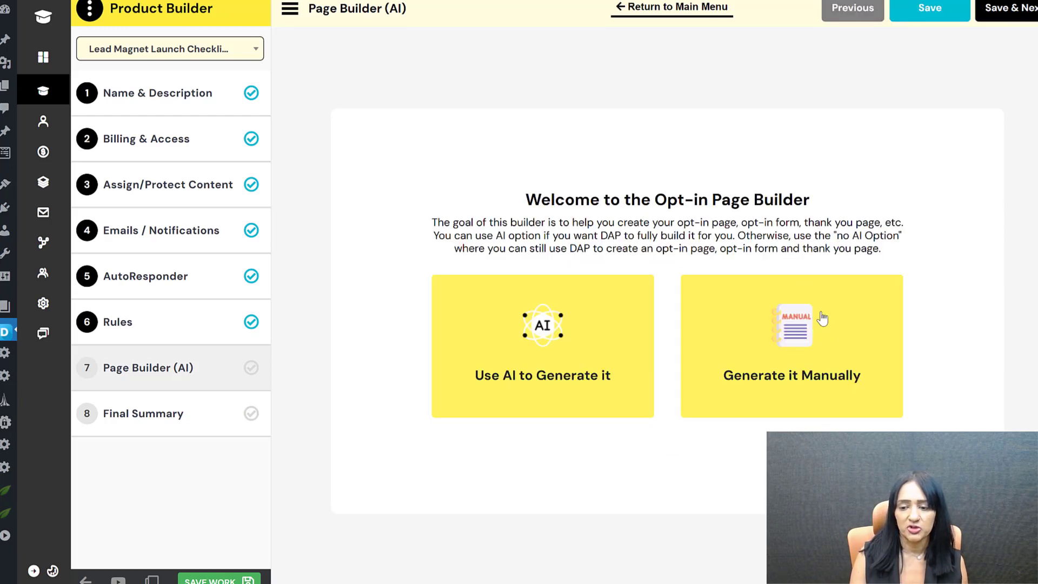
pyautogui.click(550, 338)
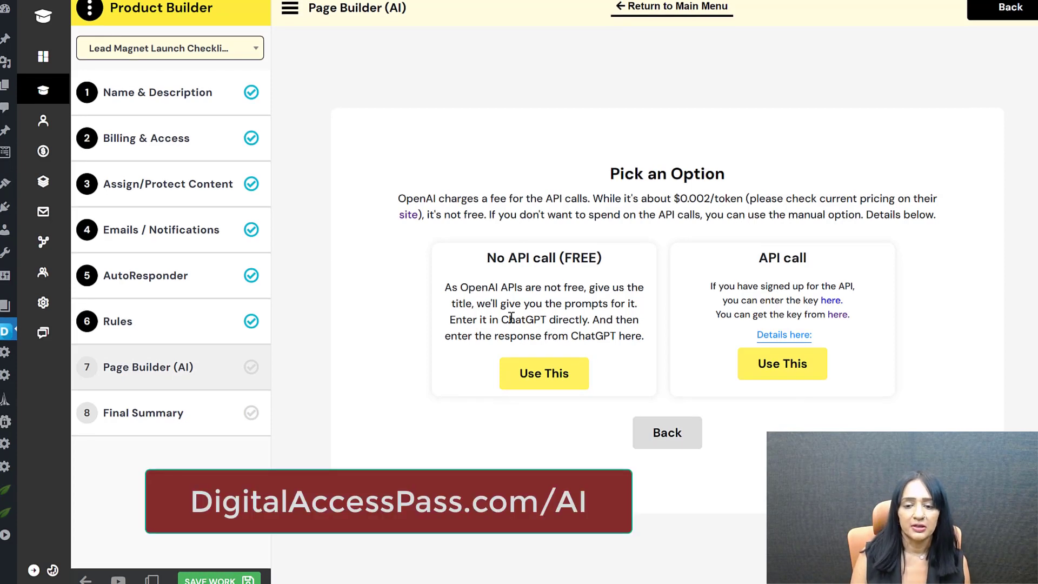
# Step: Choose the free no-API option and paste the checklist's description into 'What does it help people with?'
pyautogui.click(553, 387)
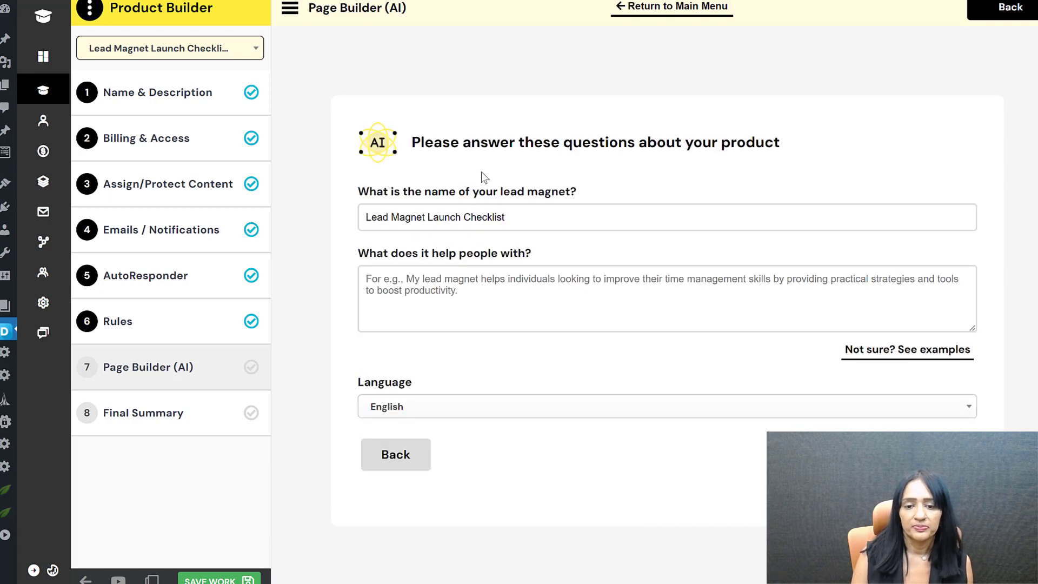
pyautogui.click(574, 216)
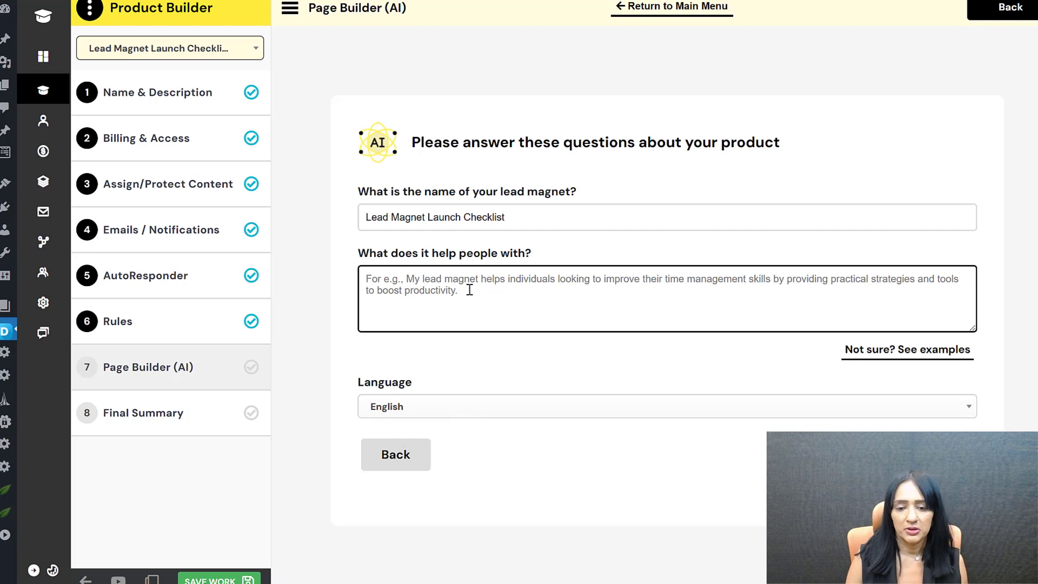
pyautogui.write("It's a checklist that outlines all the steps that should be completed before launching a lead magnet. It helps streamline and simplify the entire lead magnet launch process ensuring you don't miss a single crucial step in your lead magnet campaign.")
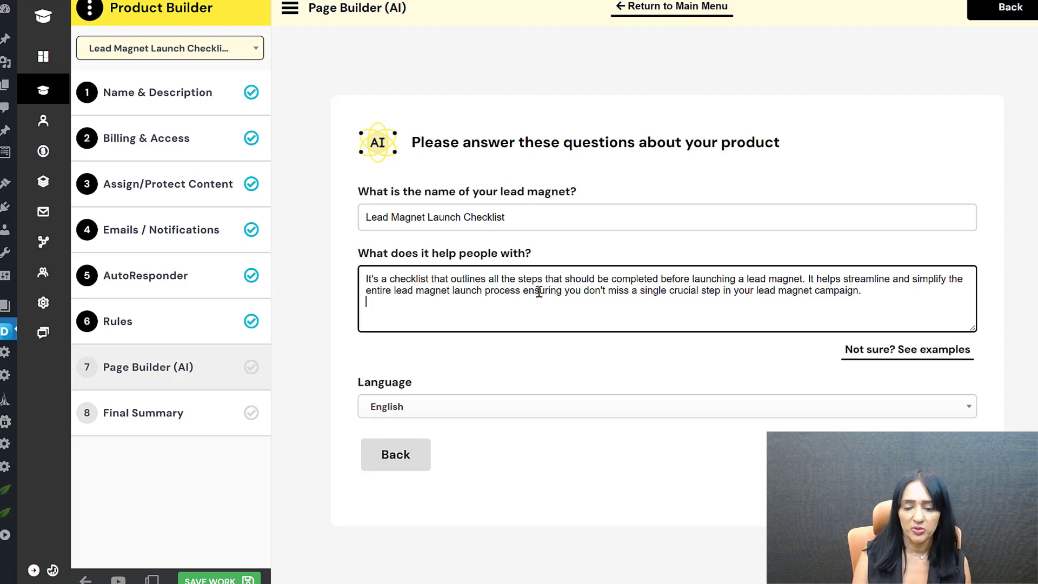
pyautogui.hotkey('ctrl', 'a')
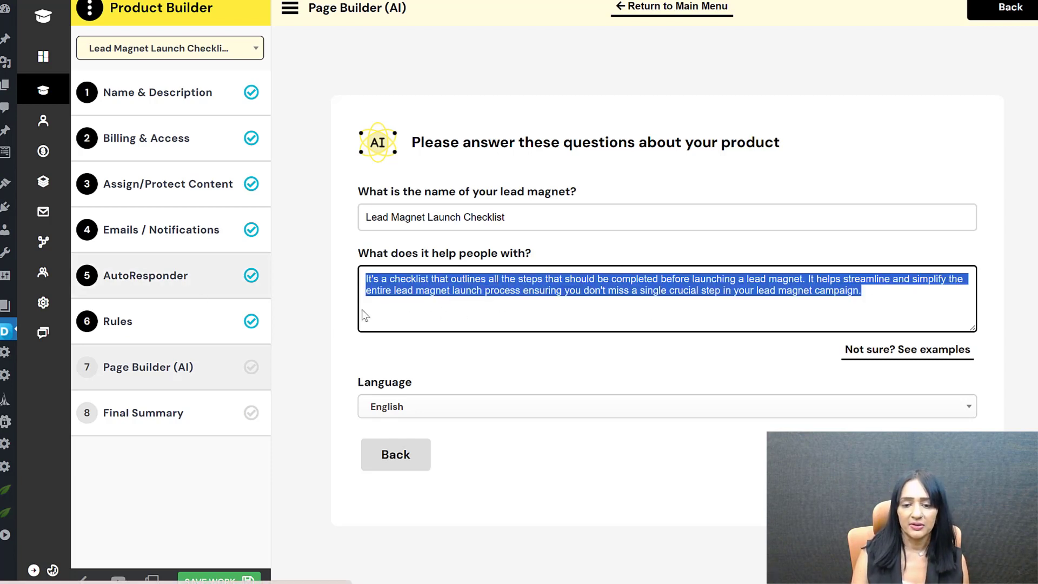
pyautogui.click(494, 301)
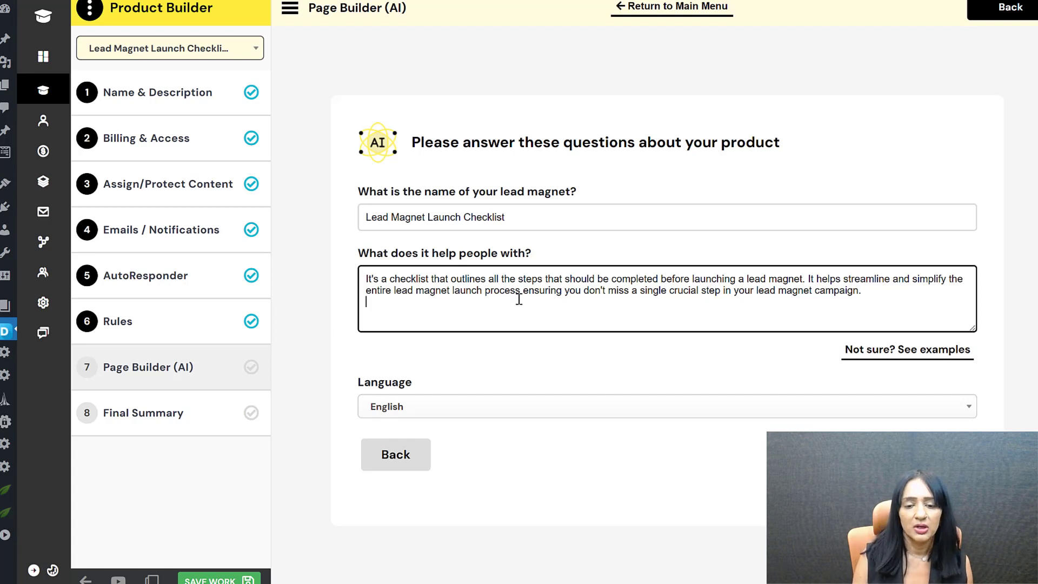
pyautogui.moveTo(900, 291); pyautogui.dragTo(332, 283)
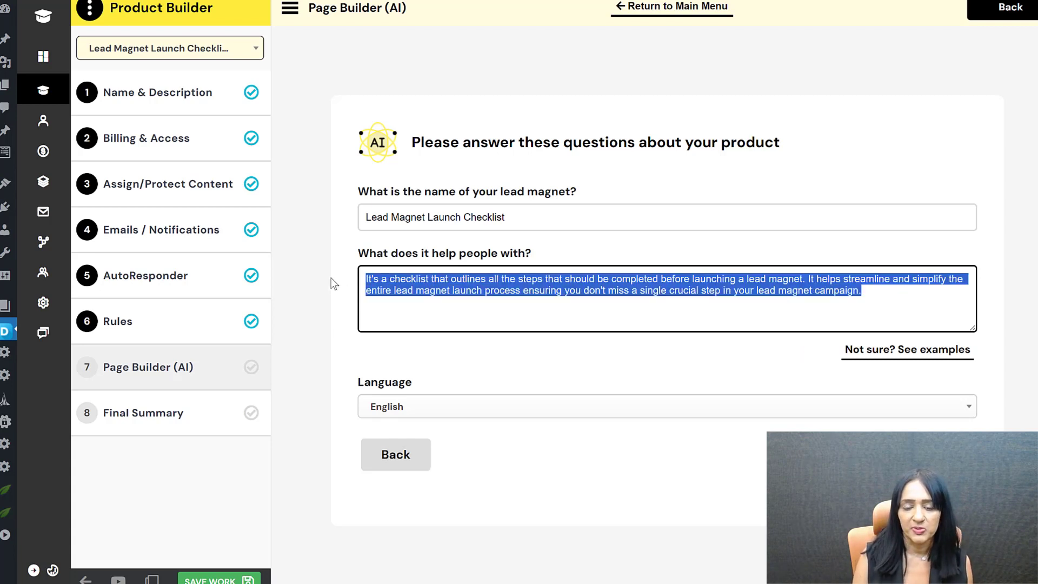
pyautogui.click(531, 308)
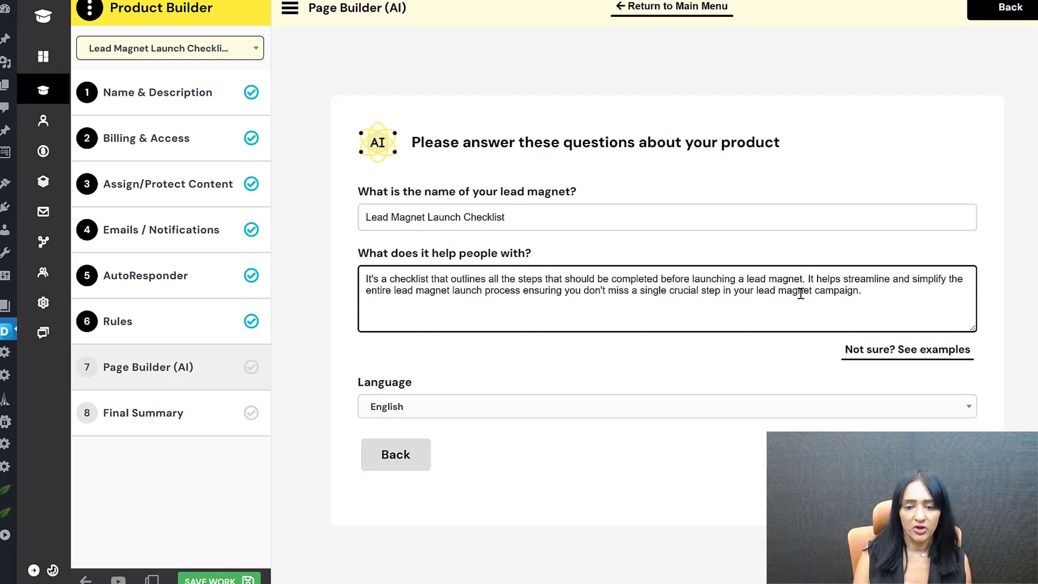
# Step: Check the example answers, then submit to generate the Step 1 problem-identifying ChatGPT prompt
pyautogui.click(862, 351)
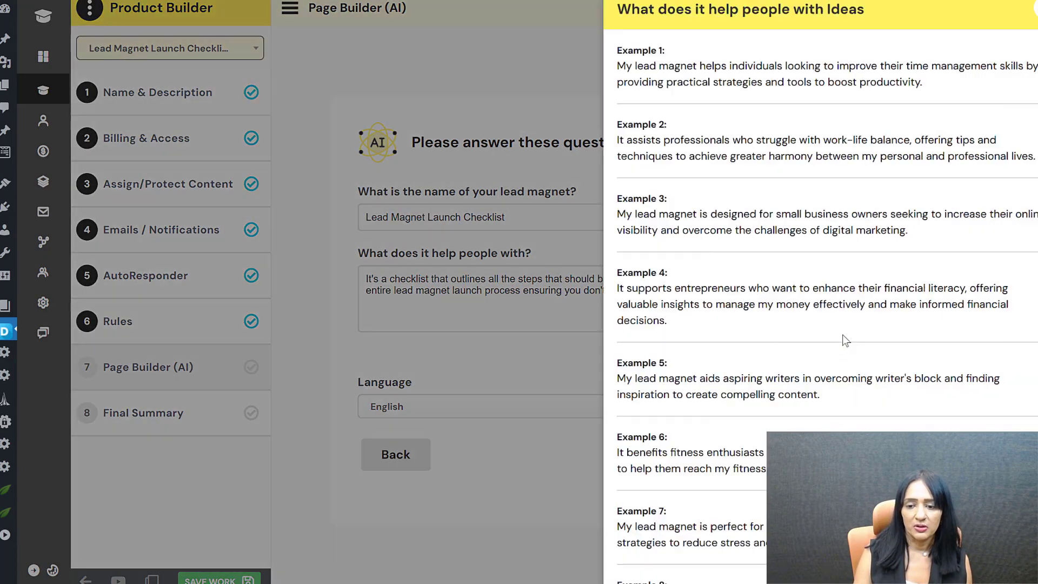
pyautogui.click(1021, 54)
pyautogui.moveTo(725, 308); pyautogui.dragTo(364, 292)
pyautogui.click(470, 404)
pyautogui.click(450, 406)
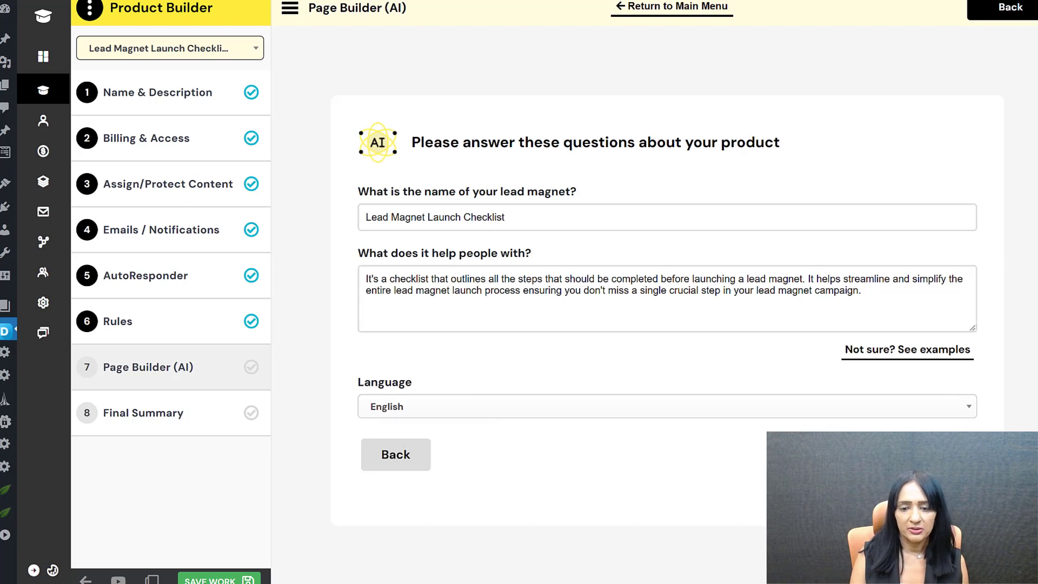
pyautogui.click(938, 455)
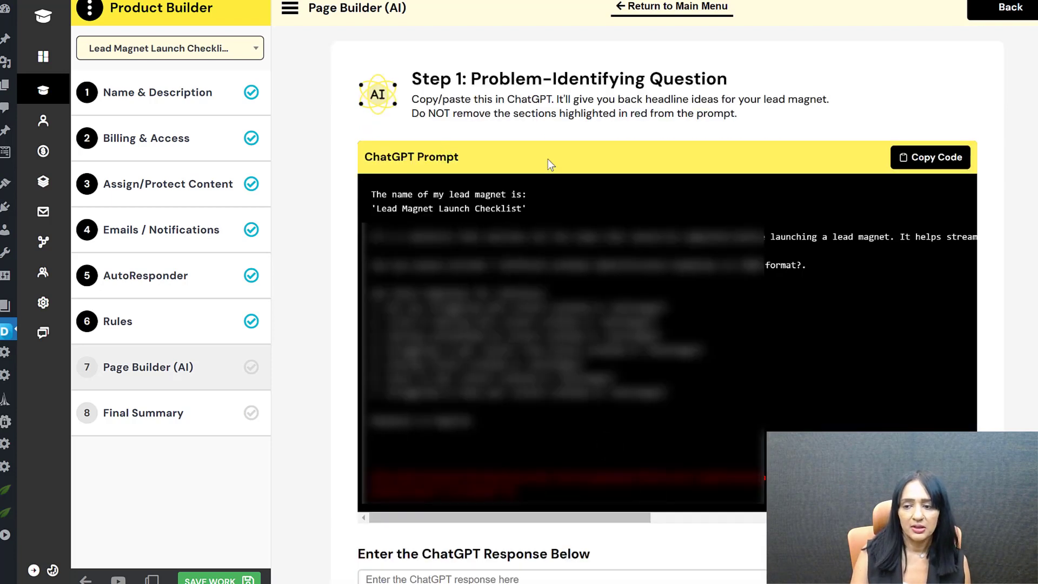
# Step: Copy the Step 1 prompt to ChatGPT and bring back its seven problem-identifying headlines
pyautogui.click(916, 157)
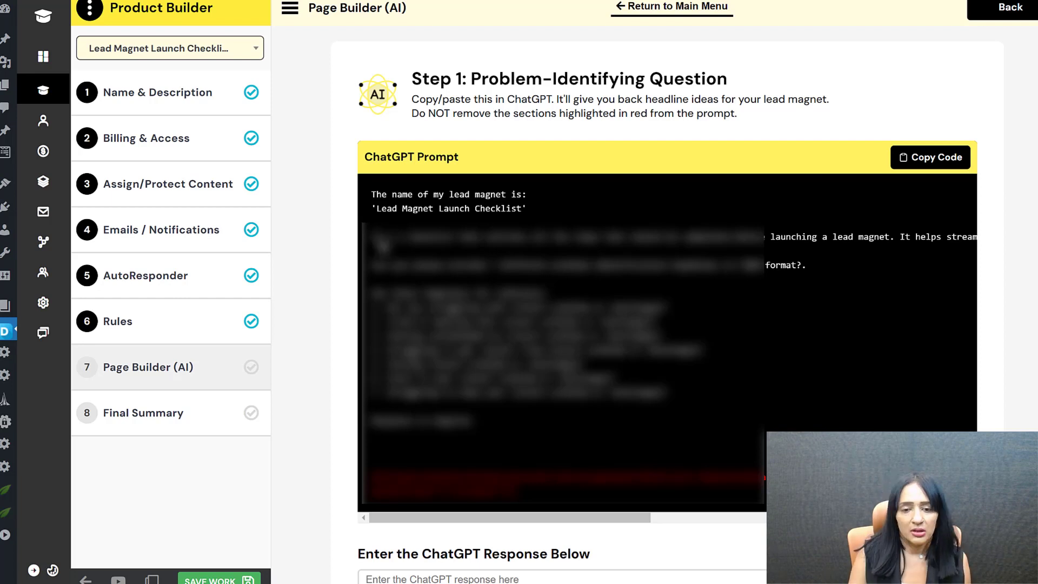
pyautogui.click(920, 157)
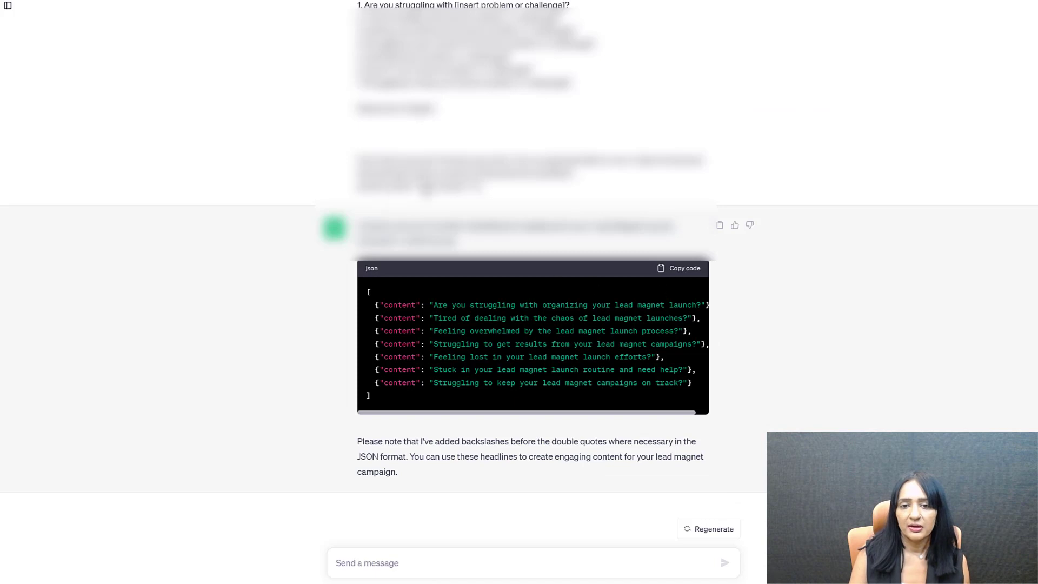
pyautogui.click(682, 268)
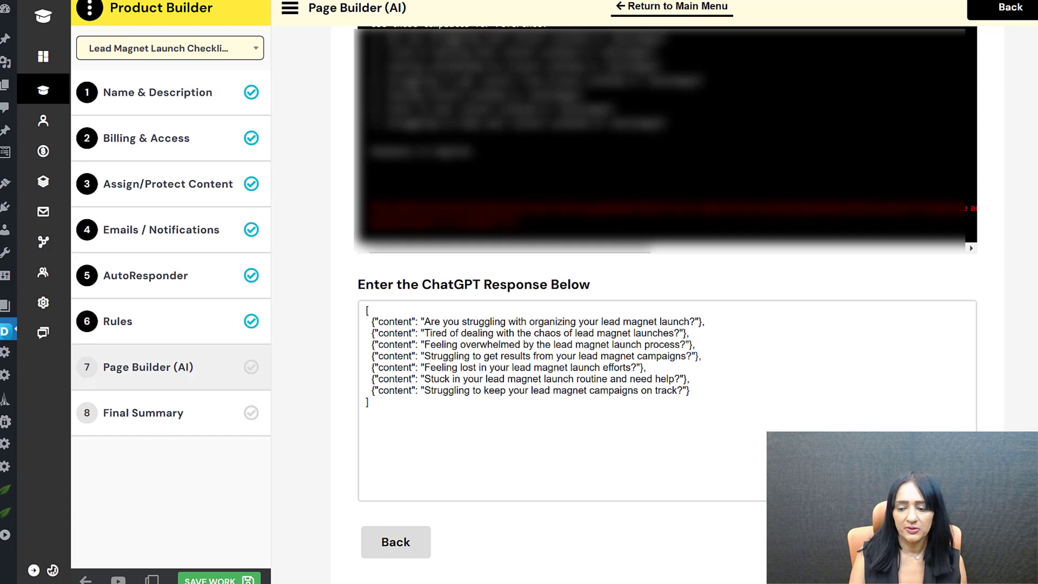
# Step: Submit the headlines, choose 'Are you struggling with organizing your lead magnet launch?', and continue to Step 2
pyautogui.click(939, 542)
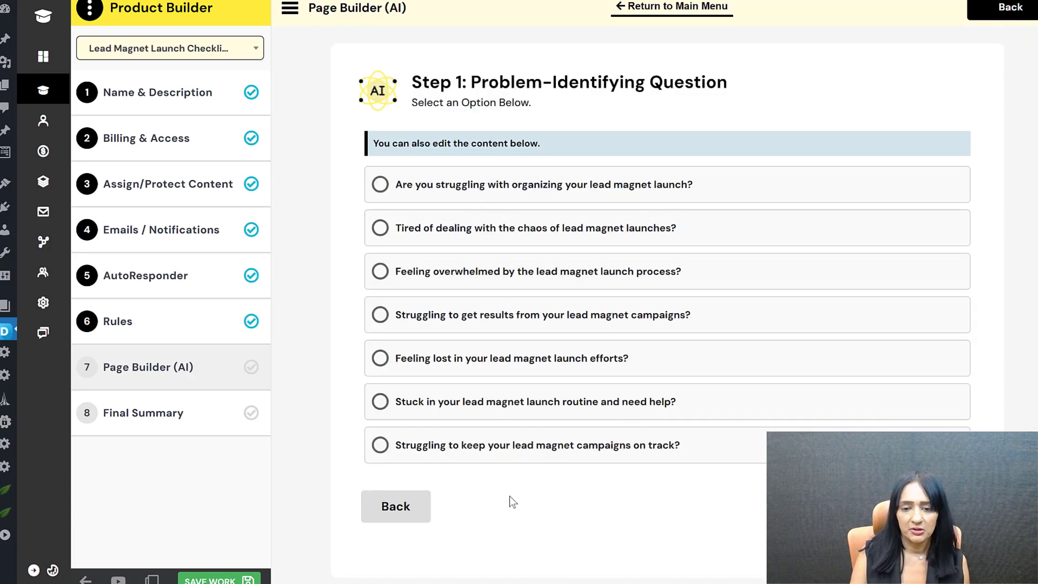
pyautogui.click(508, 185)
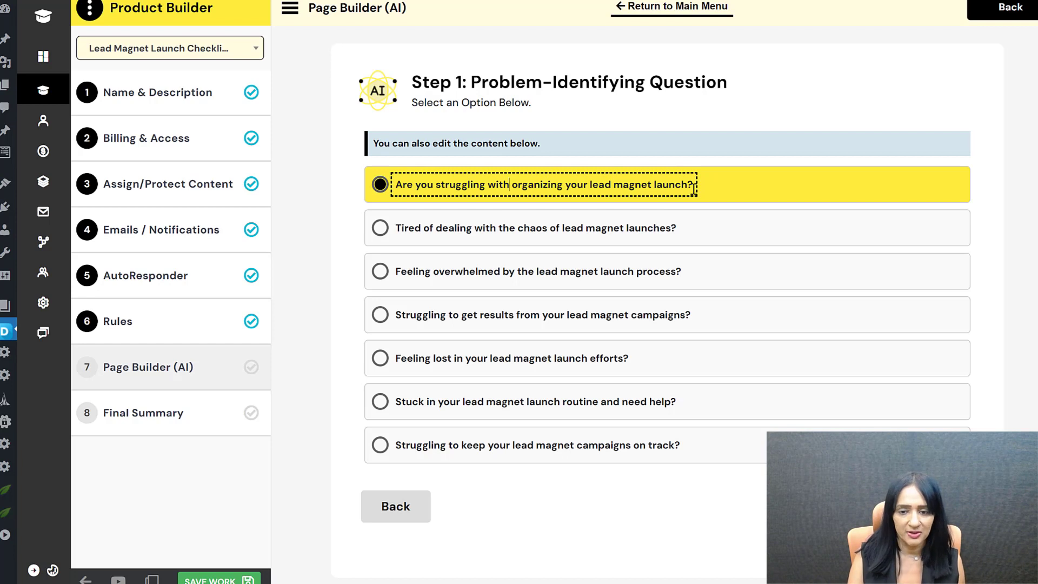
pyautogui.click(844, 428)
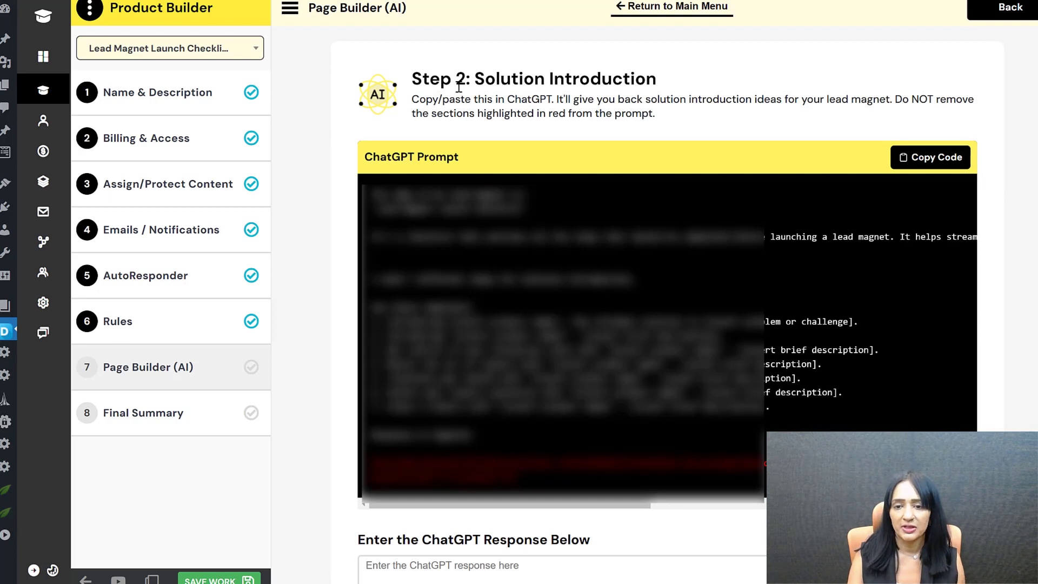
# Step: Copy the Step 2 prompt and paste ChatGPT's seven solution-introduction ideas into the response box
pyautogui.click(940, 170)
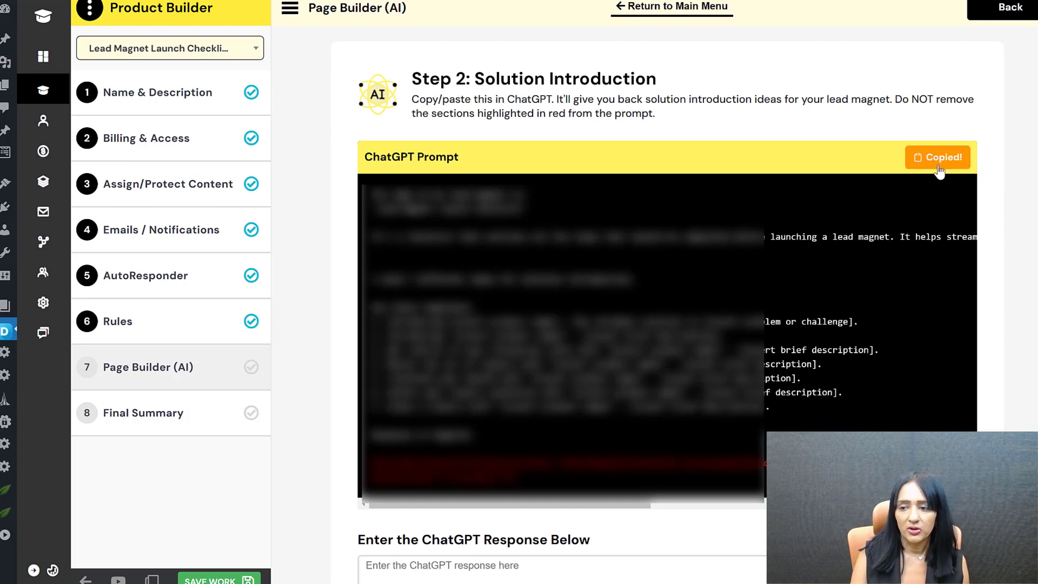
pyautogui.moveTo(372, 462)
pyautogui.mouseDown()
pyautogui.moveTo(553, 504)
pyautogui.moveTo(543, 489)
pyautogui.moveTo(387, 476)
pyautogui.moveTo(372, 462)
pyautogui.mouseUp()
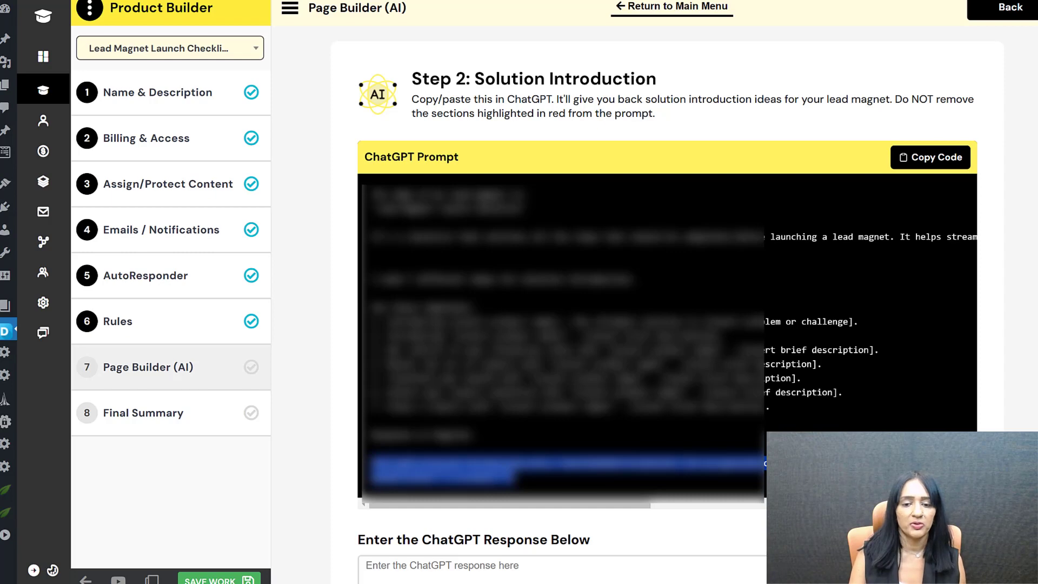
pyautogui.click(672, 132)
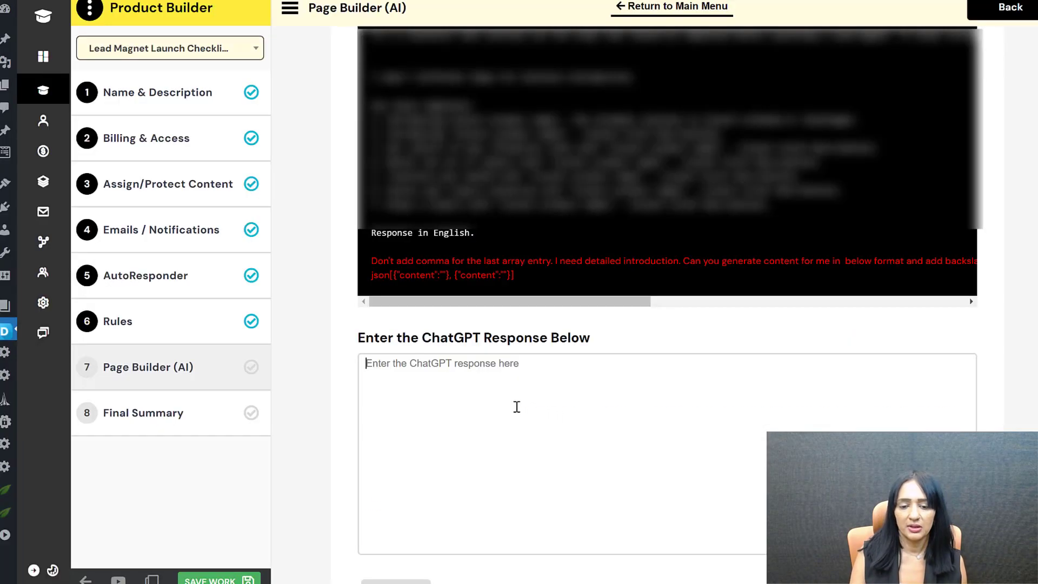
pyautogui.click(514, 406)
pyautogui.hotkey('ctrl', 'v')
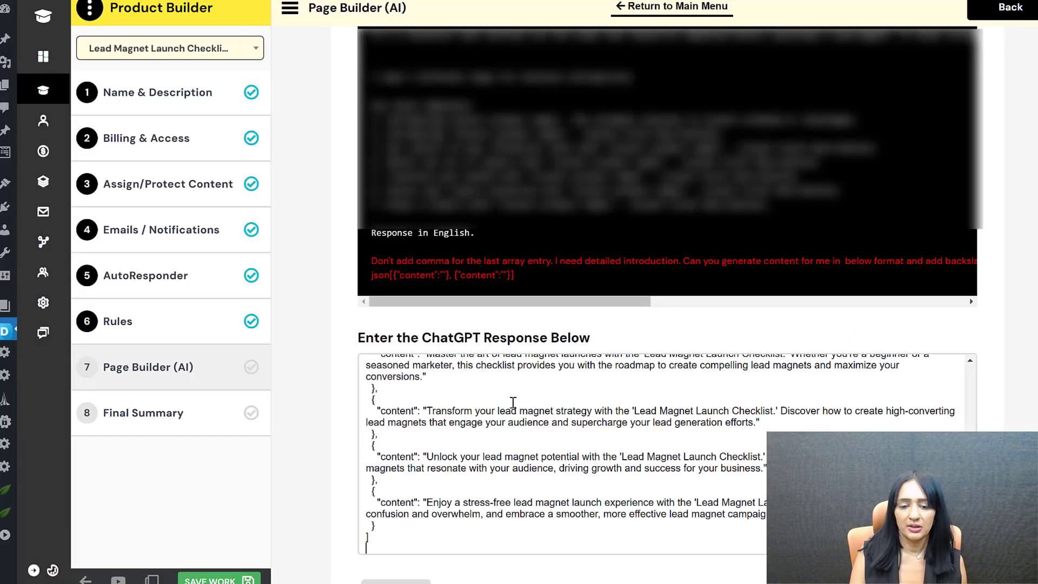
pyautogui.scroll(-2, 595, 379)
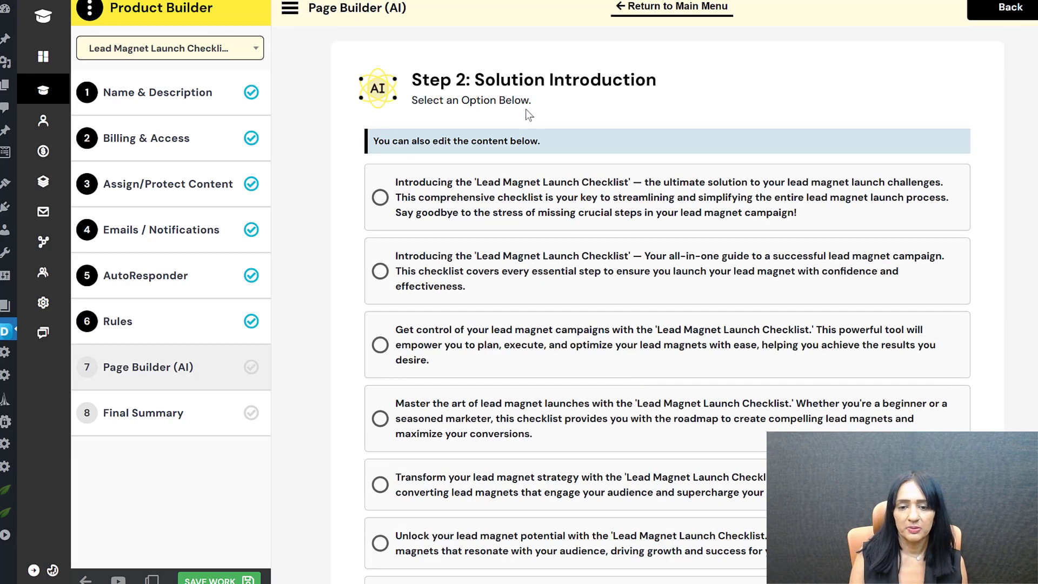
# Step: Choose the first solution introduction, advance to Step 3 Benefits and Value, and copy its ChatGPT prompt
pyautogui.click(503, 184)
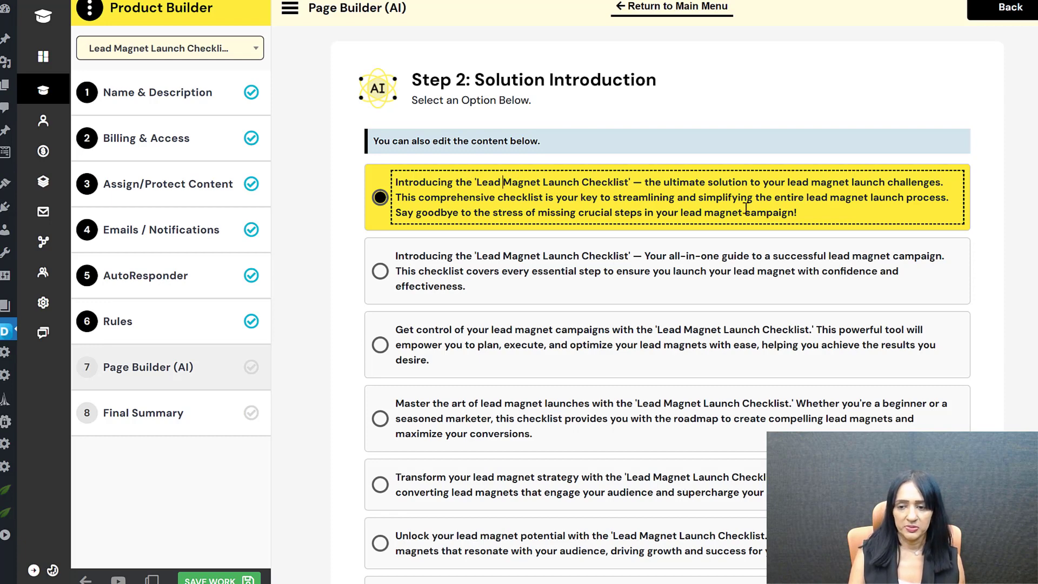
pyautogui.scroll(-3, 592, 413)
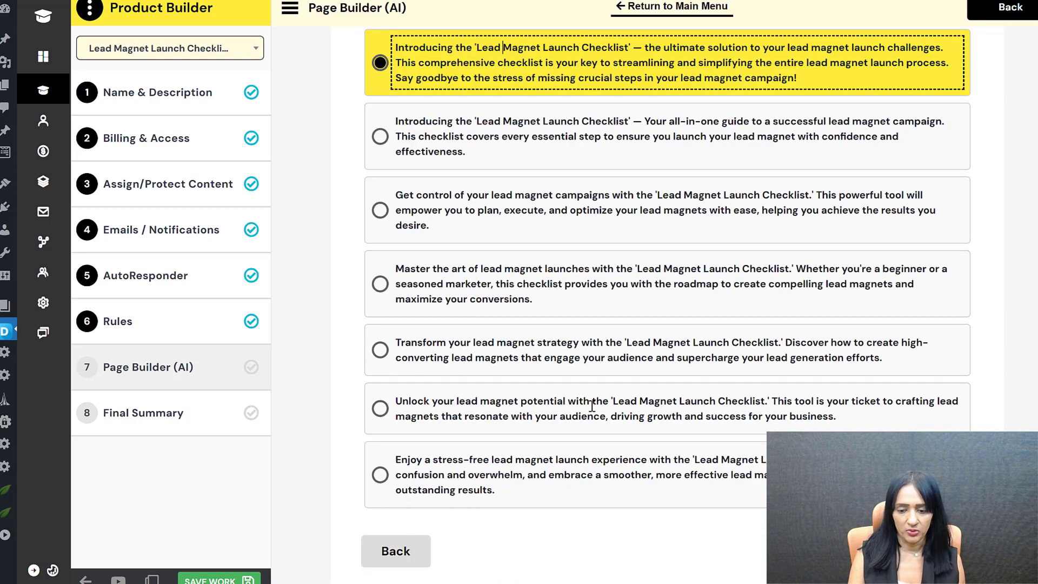
pyautogui.scroll(3, 473, 227)
pyautogui.scroll(-4, 473, 227)
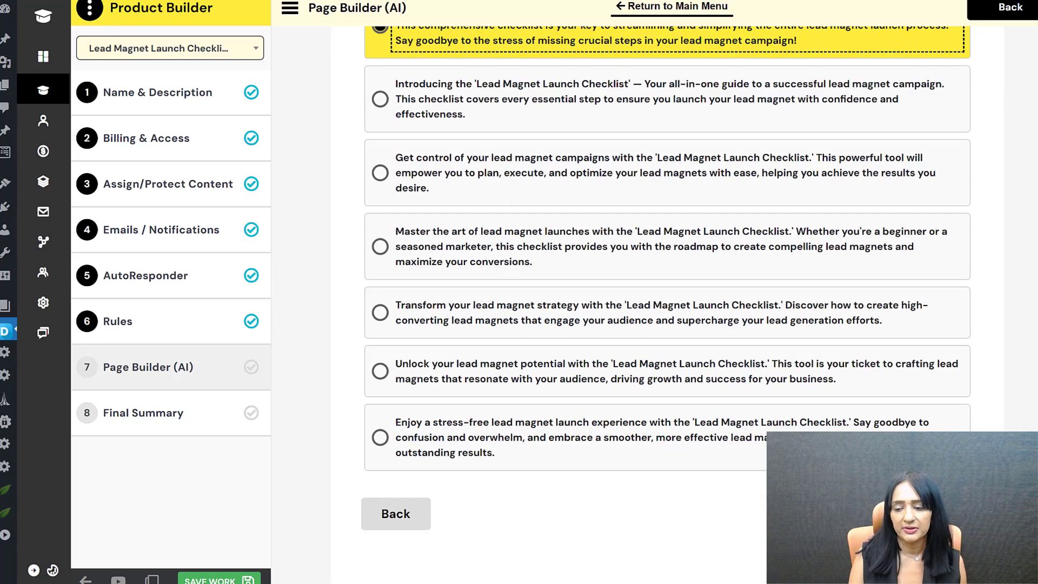
pyautogui.click(951, 511)
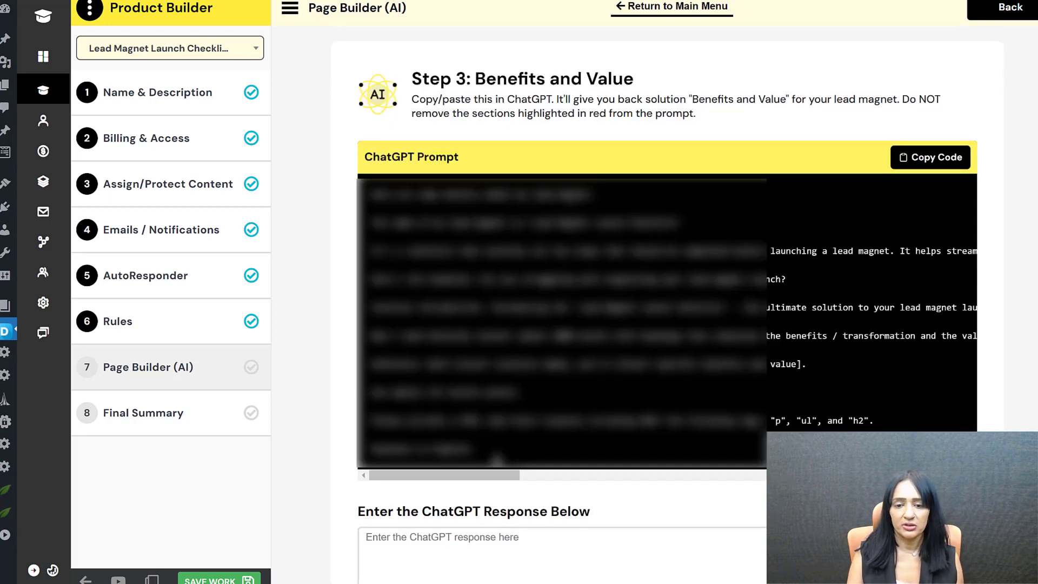
pyautogui.click(927, 162)
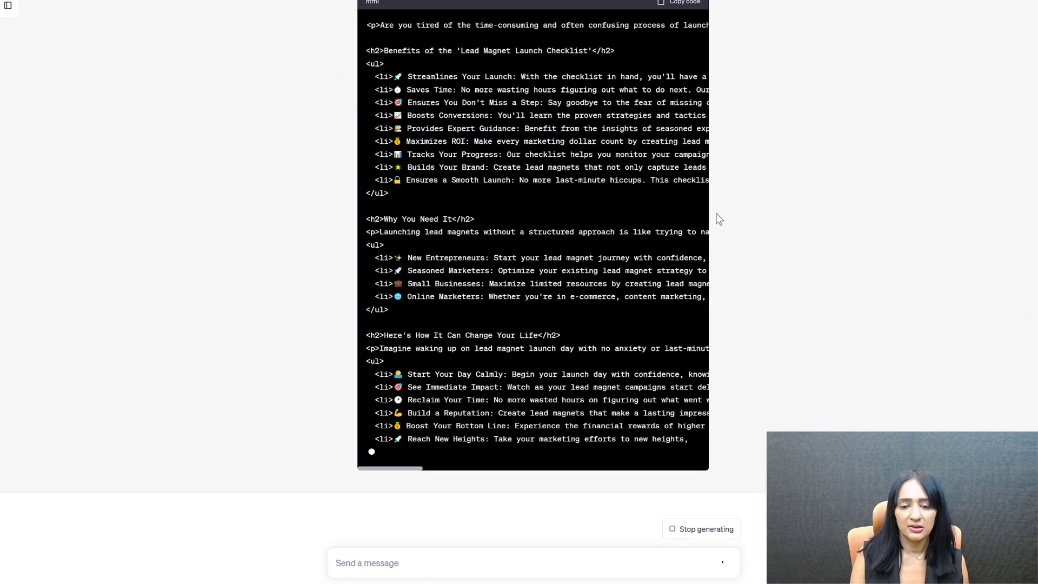
# Step: Copy ChatGPT's generated HTML benefits content for the checklist's opt-in page
pyautogui.scroll(3, 716, 213)
pyautogui.click(682, 96)
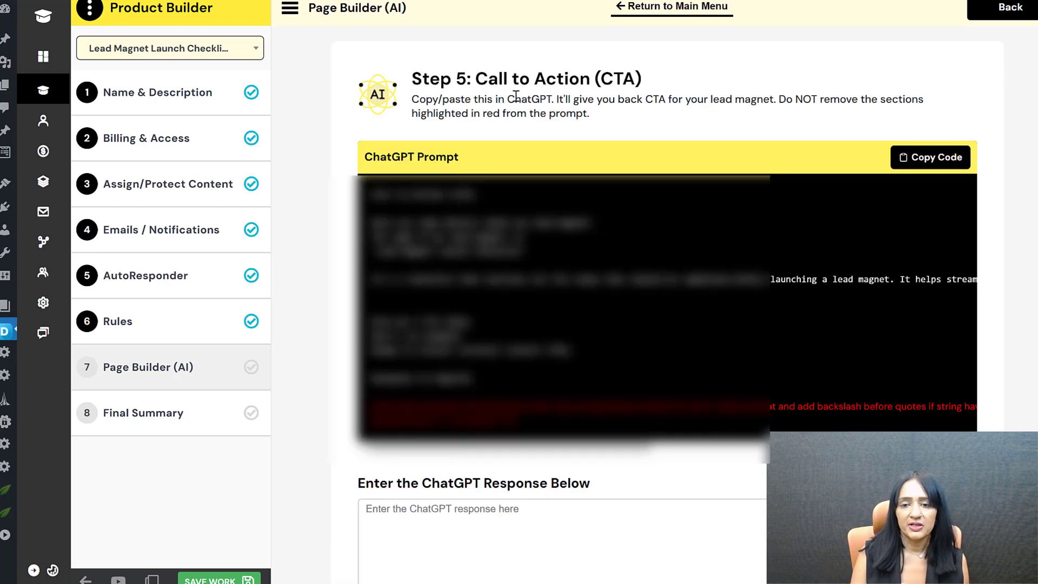
# Step: Paste ChatGPT's five CTA ideas and choose 'Ready to take the stress out of lead magnet launches?'
pyautogui.click(903, 155)
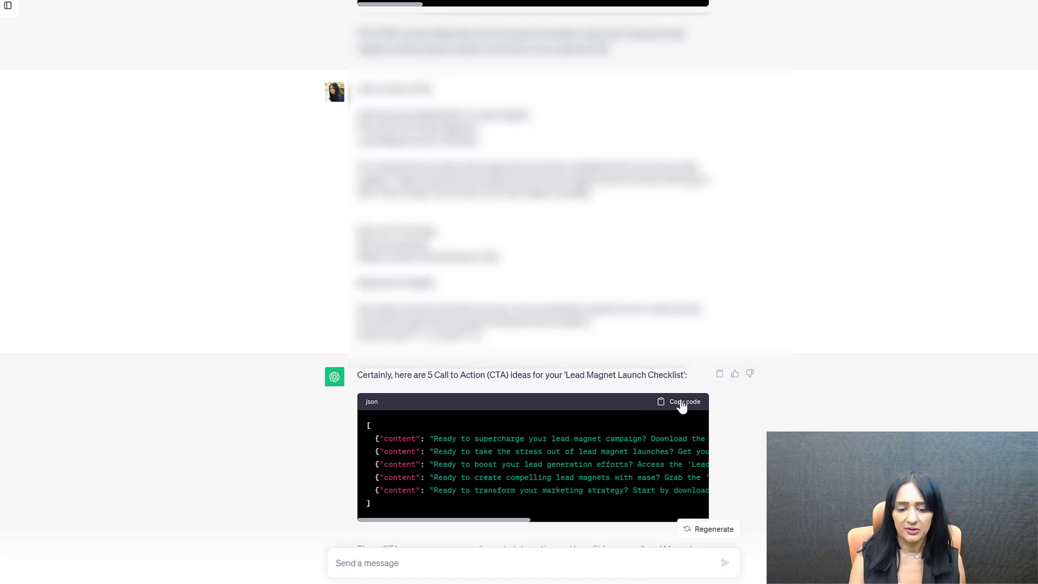
pyautogui.click(682, 401)
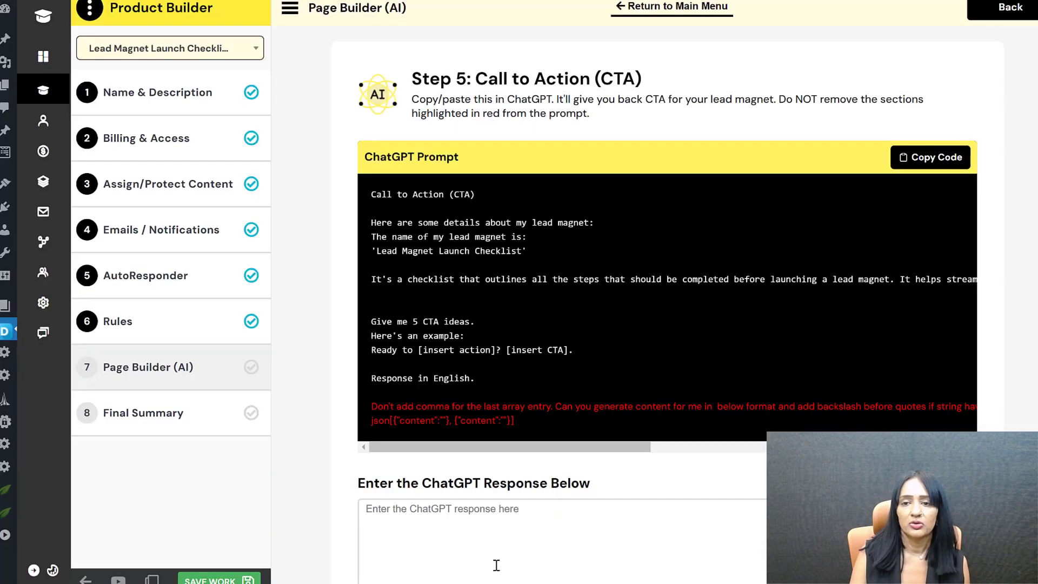
pyautogui.click(504, 522)
pyautogui.hotkey('ctrl', 'v')
pyautogui.scroll(-3, 730, 485)
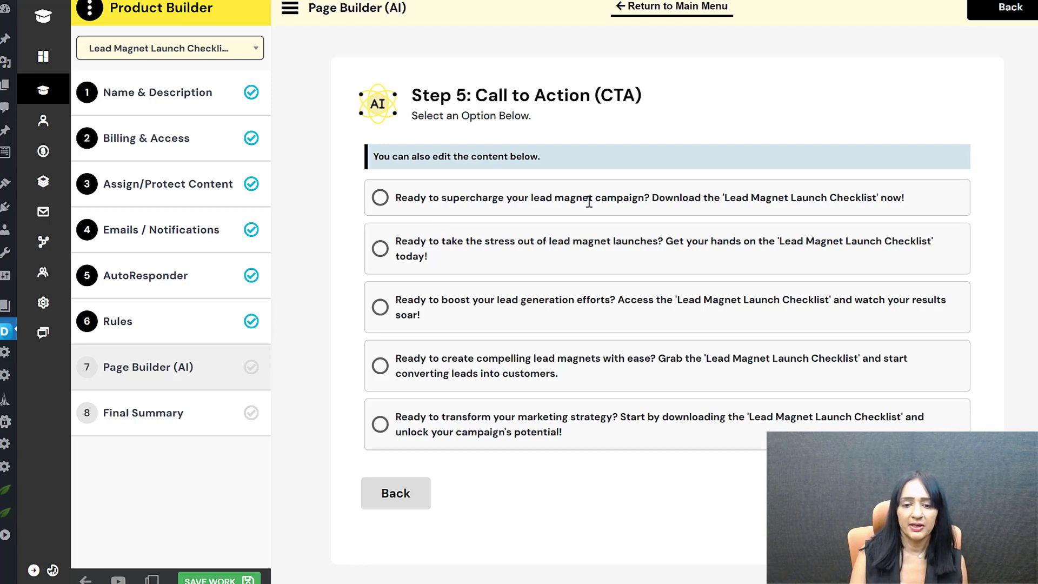
pyautogui.click(547, 243)
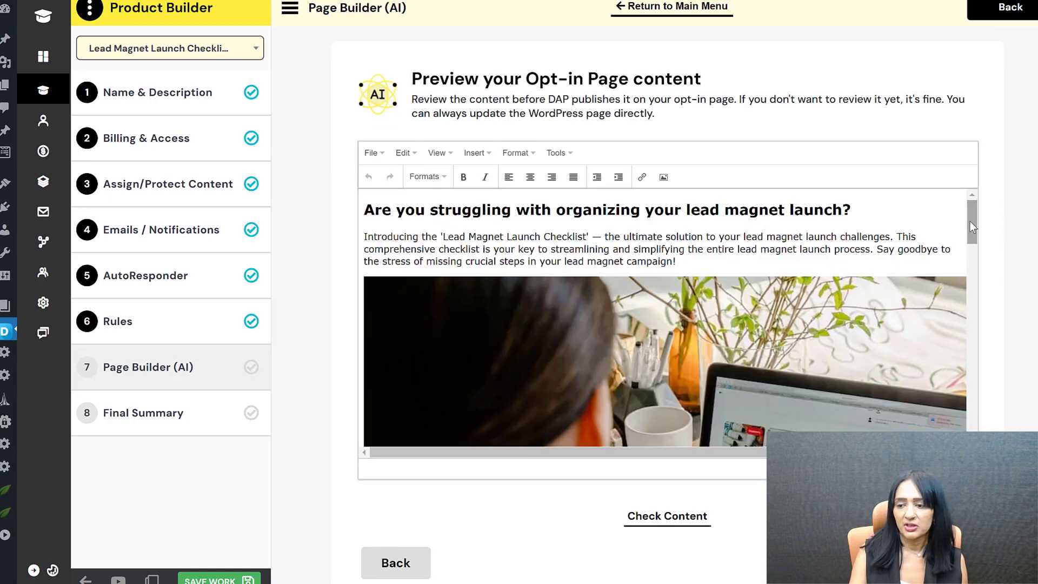
# Step: Read through the opt-in page draft down to the life-change list and stress-free launch CTA
pyautogui.moveTo(970, 221); pyautogui.dragTo(970, 220)
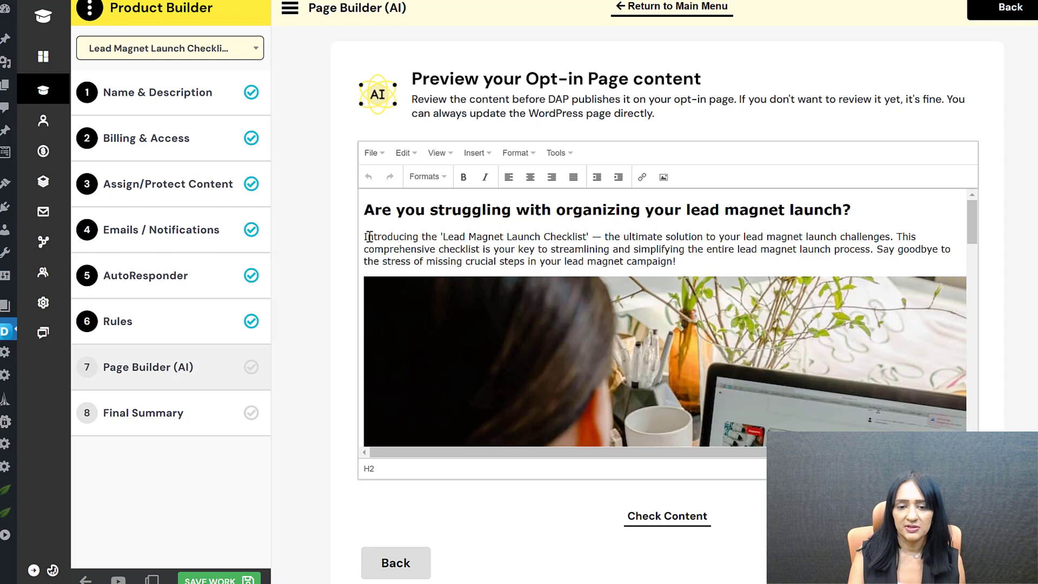
pyautogui.moveTo(368, 237); pyautogui.dragTo(718, 274)
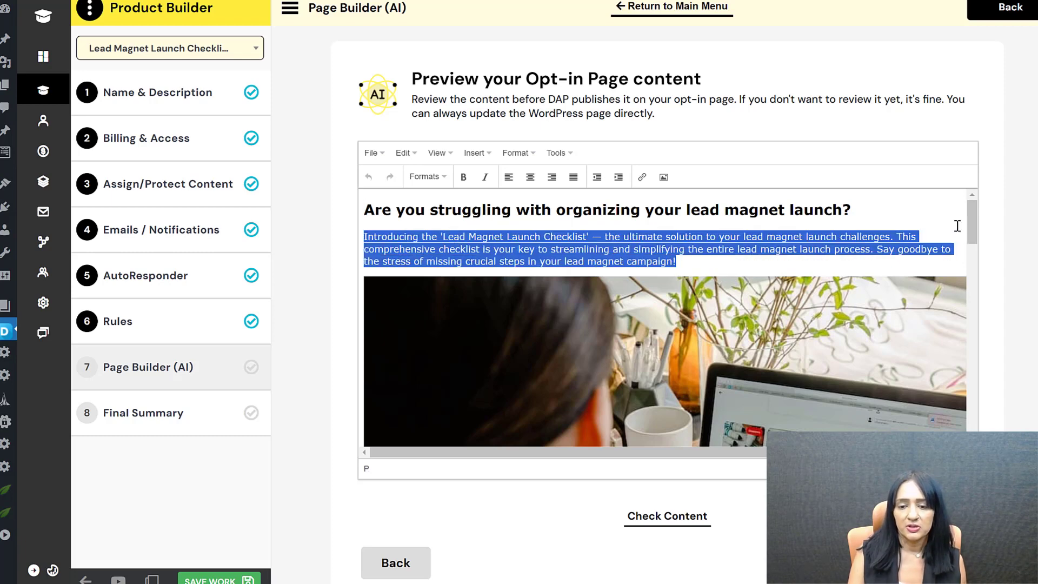
pyautogui.moveTo(971, 215); pyautogui.dragTo(959, 286)
pyautogui.scroll(-6, 957, 295)
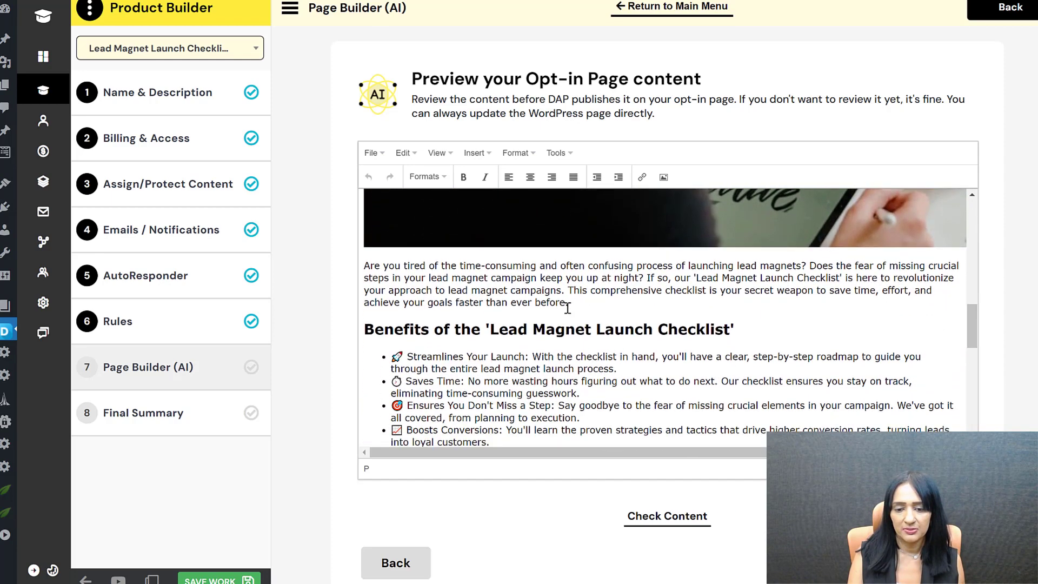
pyautogui.scroll(-1, 497, 302)
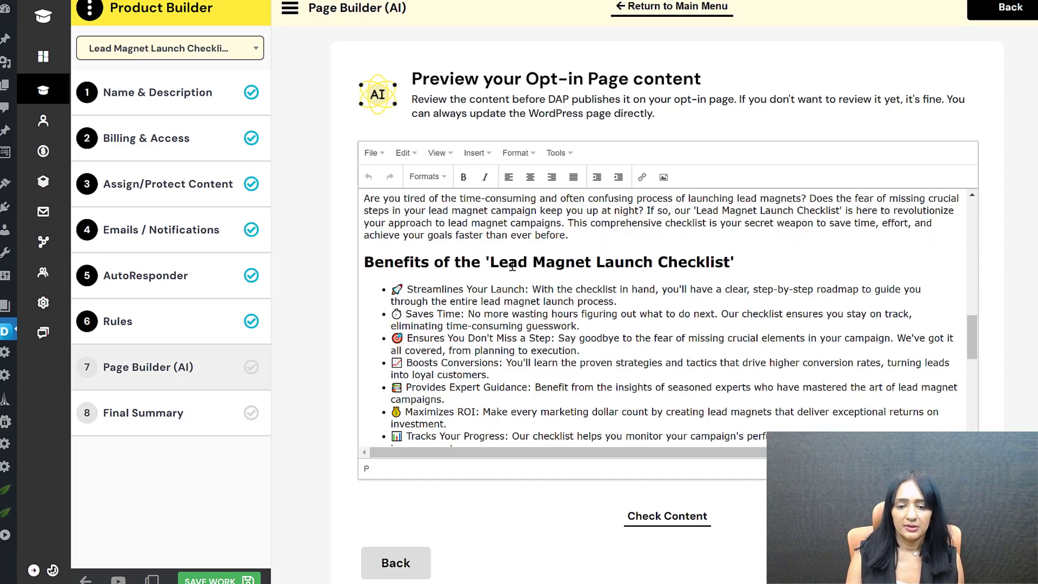
pyautogui.scroll(-2, 552, 346)
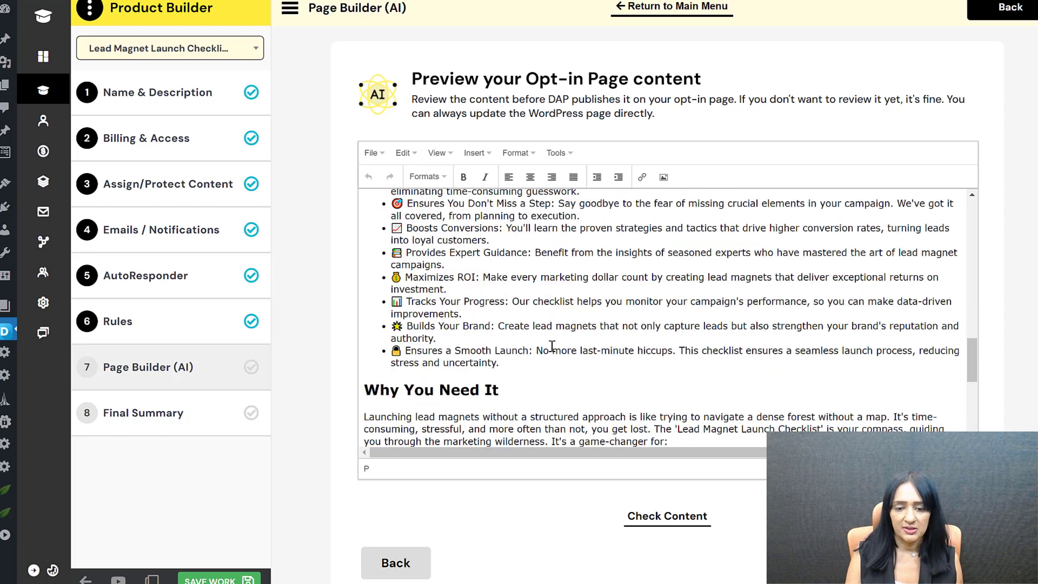
pyautogui.scroll(-2, 547, 389)
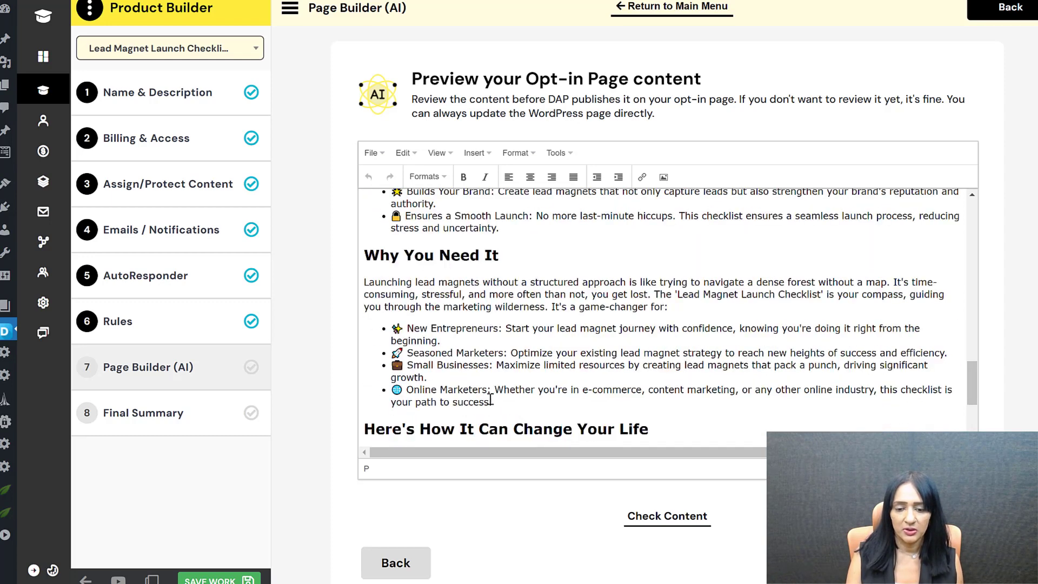
pyautogui.scroll(-2, 478, 355)
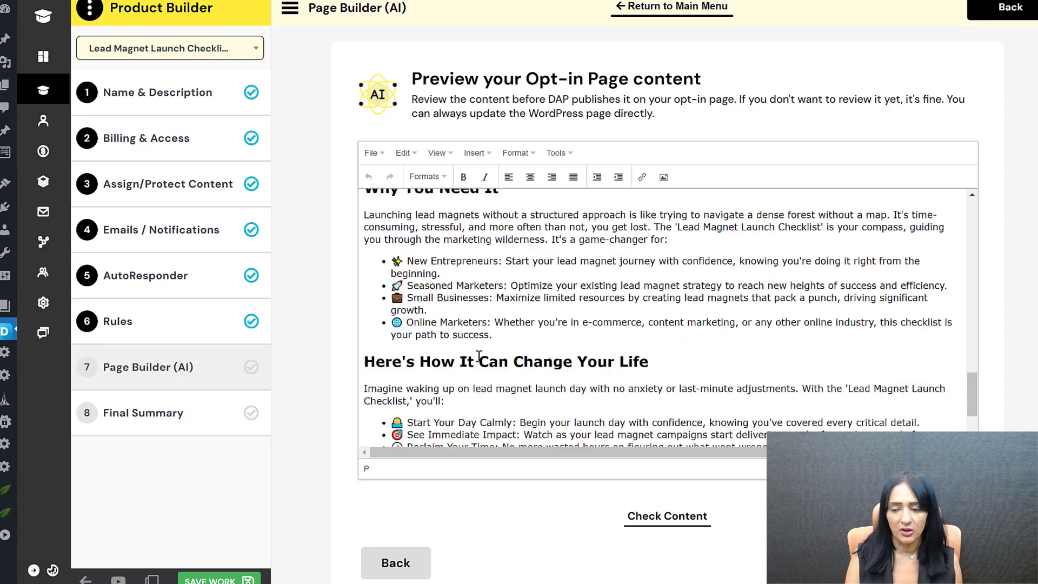
pyautogui.scroll(-1, 597, 352)
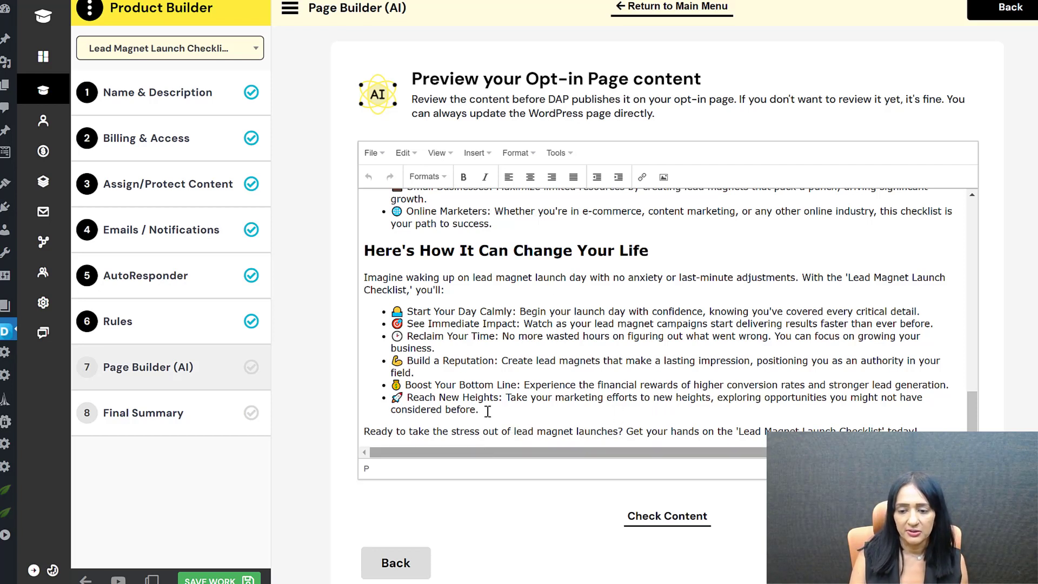
# Step: Set the signup form to Button Popup and generate a new 'Thank You - Lead Magnet Launch Checklist' page
pyautogui.click(936, 563)
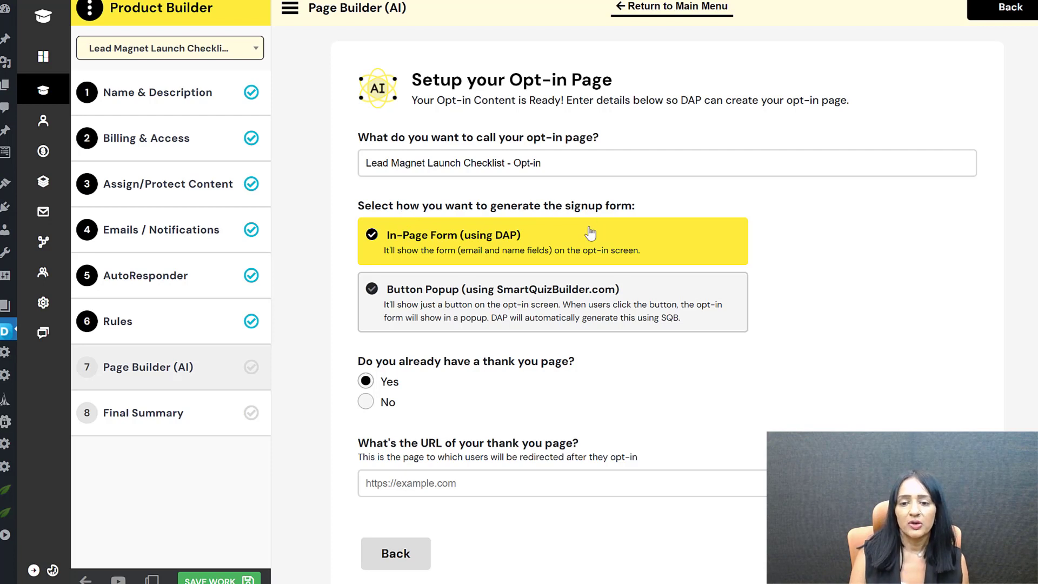
pyautogui.click(500, 307)
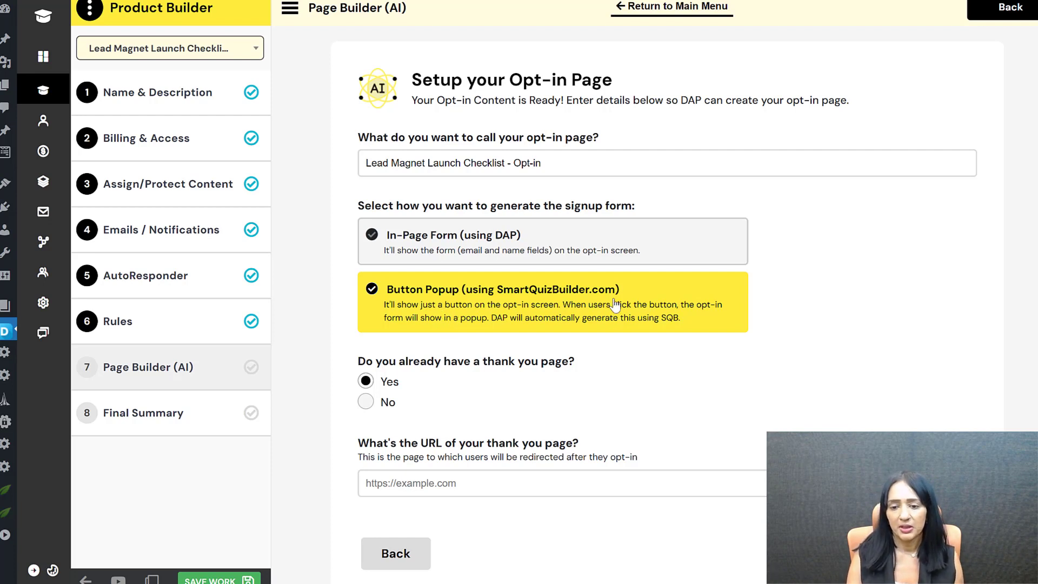
pyautogui.scroll(-1, 657, 346)
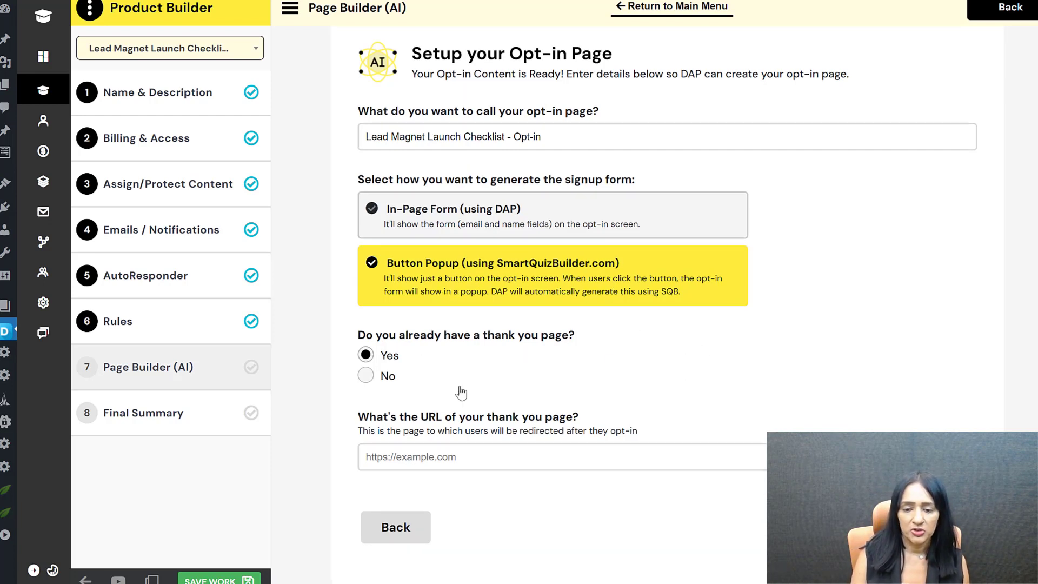
pyautogui.click(364, 378)
pyautogui.scroll(-2, 713, 342)
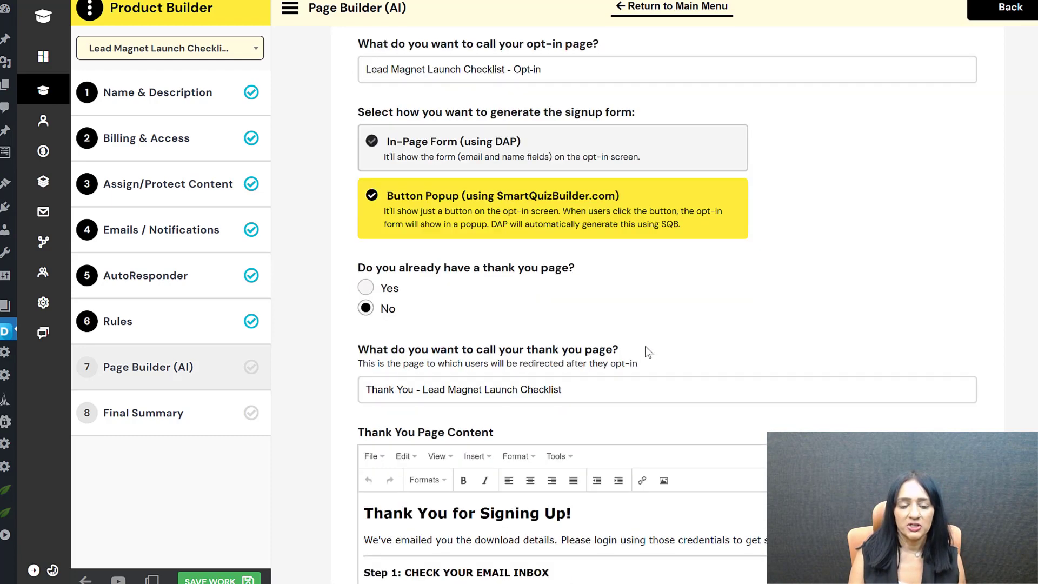
pyautogui.moveTo(615, 391); pyautogui.dragTo(478, 365)
pyautogui.scroll(-6, 538, 431)
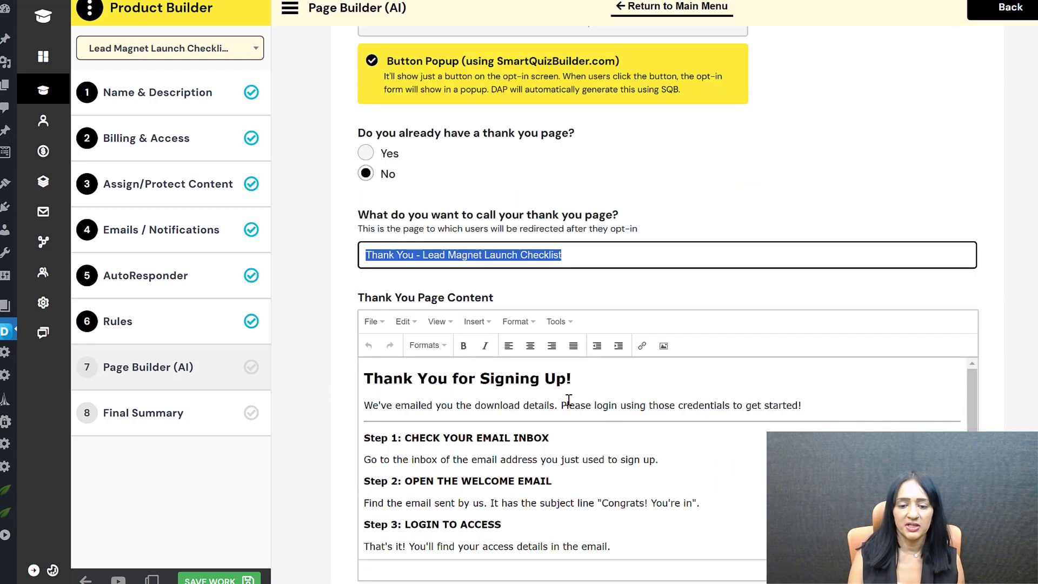
pyautogui.scroll(-1, 803, 427)
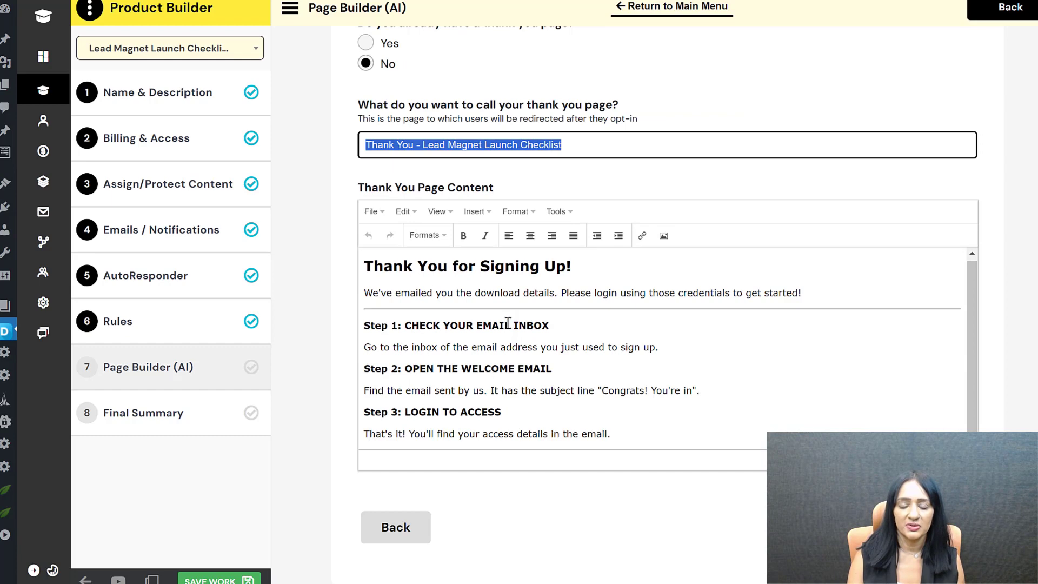
pyautogui.click(938, 527)
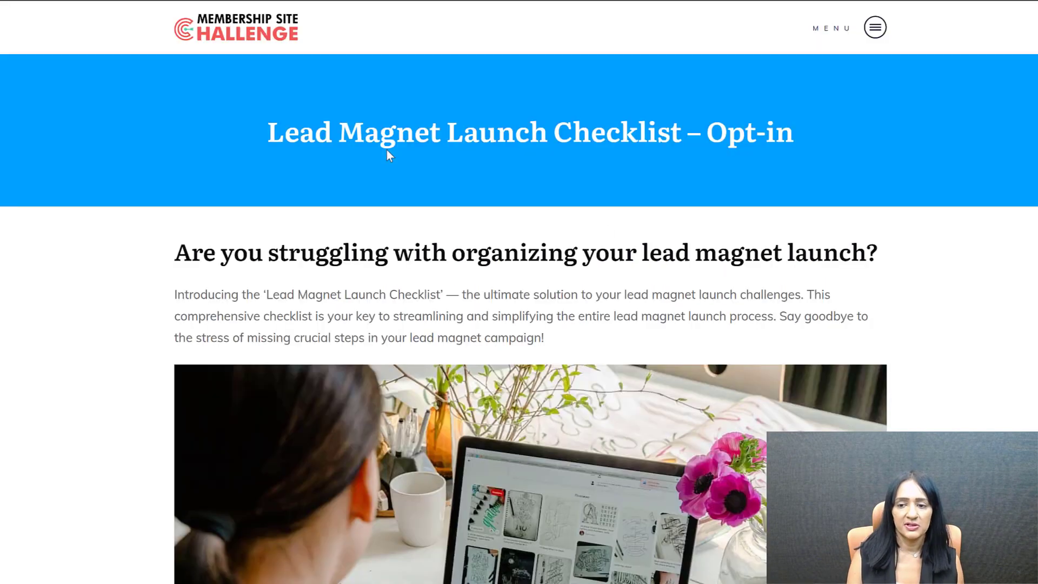
# Step: Scroll through the live opt-in page and open the Get Instant Access signup form
pyautogui.scroll(-1, 786, 275)
pyautogui.scroll(-1, 786, 275)
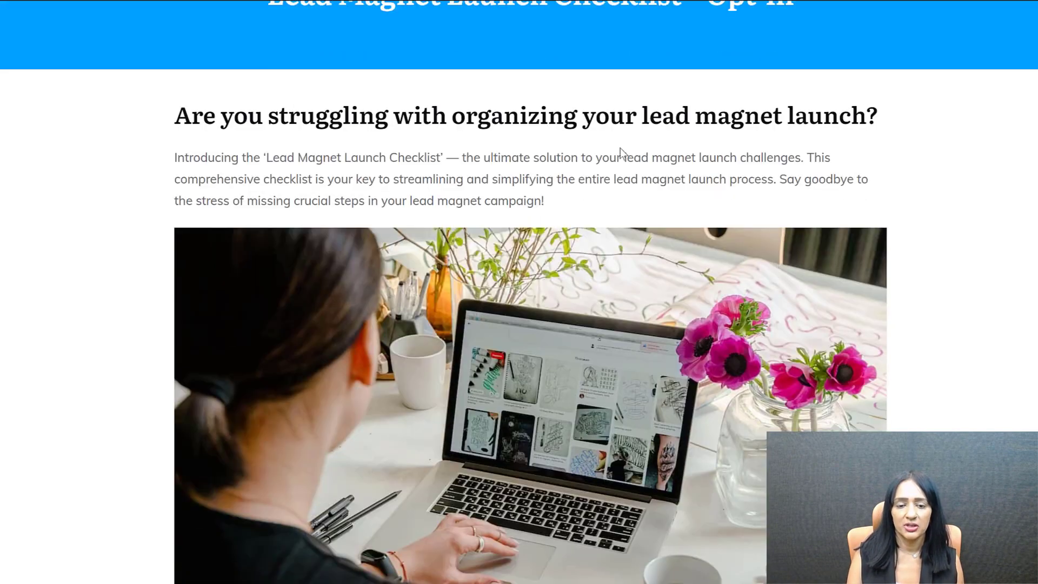
pyautogui.scroll(-8, 411, 274)
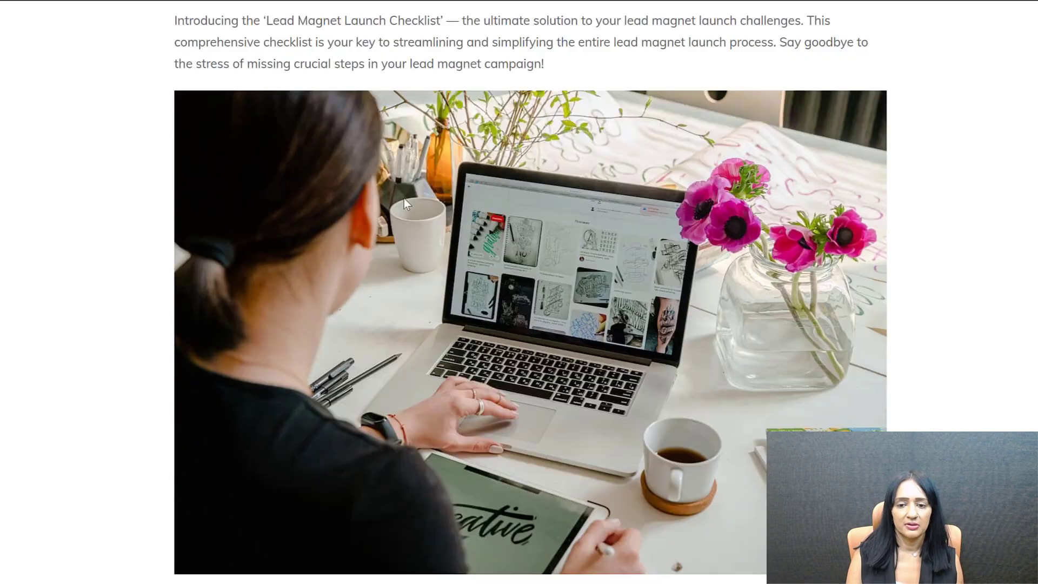
pyautogui.scroll(-8, 263, 228)
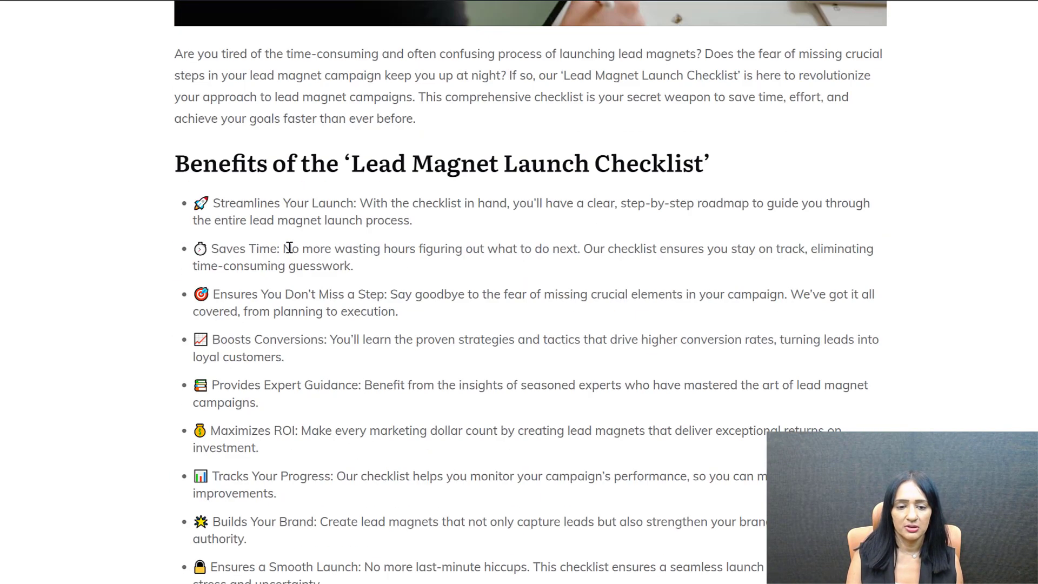
pyautogui.scroll(-4, 277, 404)
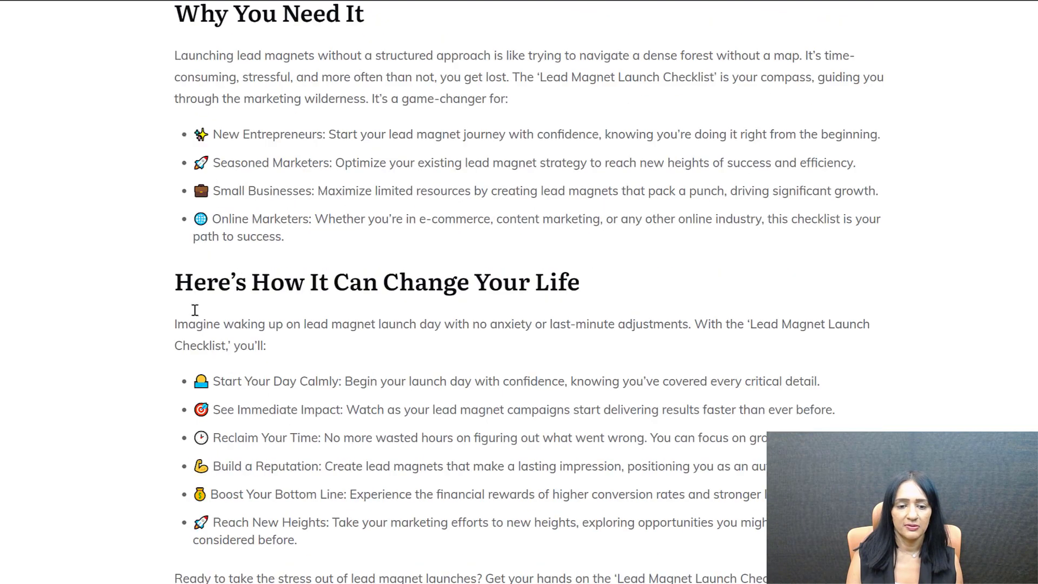
pyautogui.scroll(-4, 476, 354)
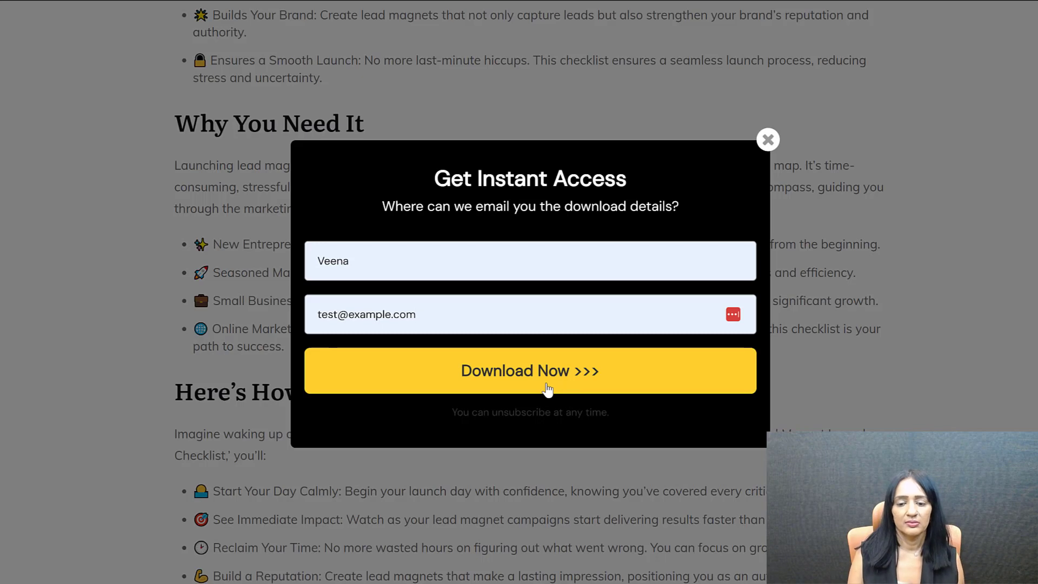
pyautogui.click(549, 387)
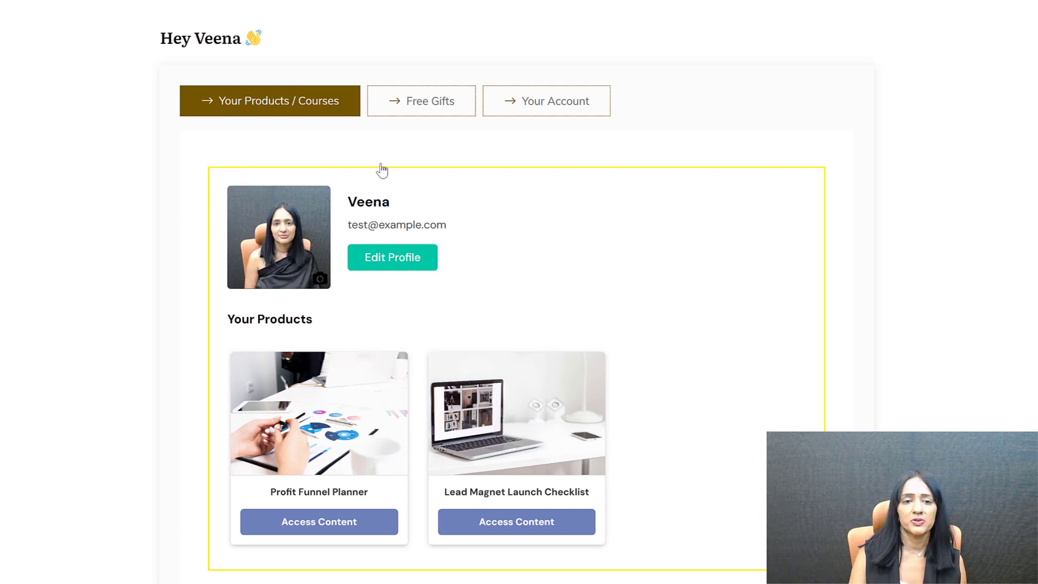
# Step: Scroll the member dashboard to view the Profit Funnel Planner and Lead Magnet Launch Checklist cards
pyautogui.scroll(-2, 471, 292)
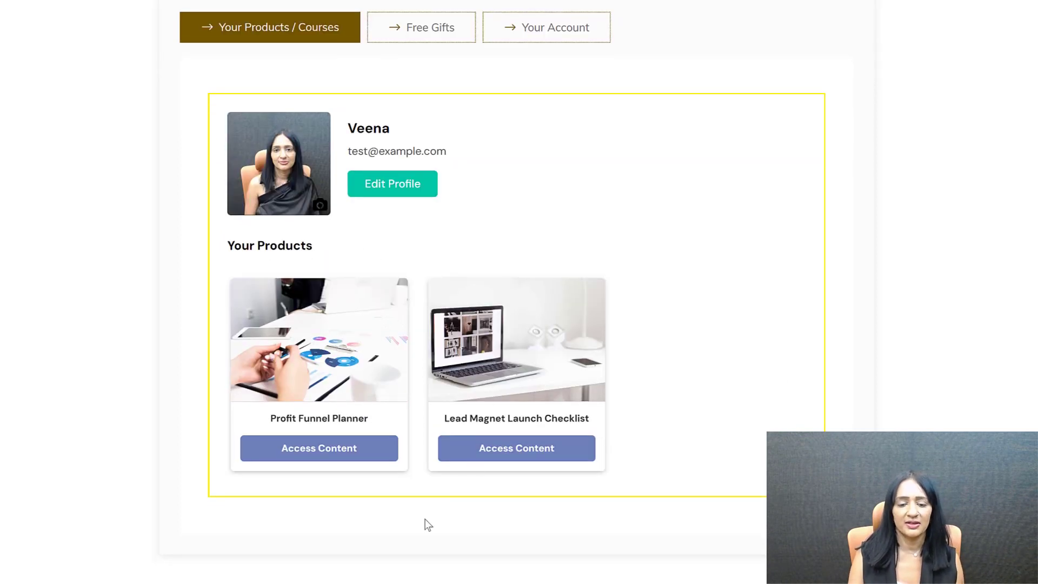
pyautogui.scroll(2, 352, 538)
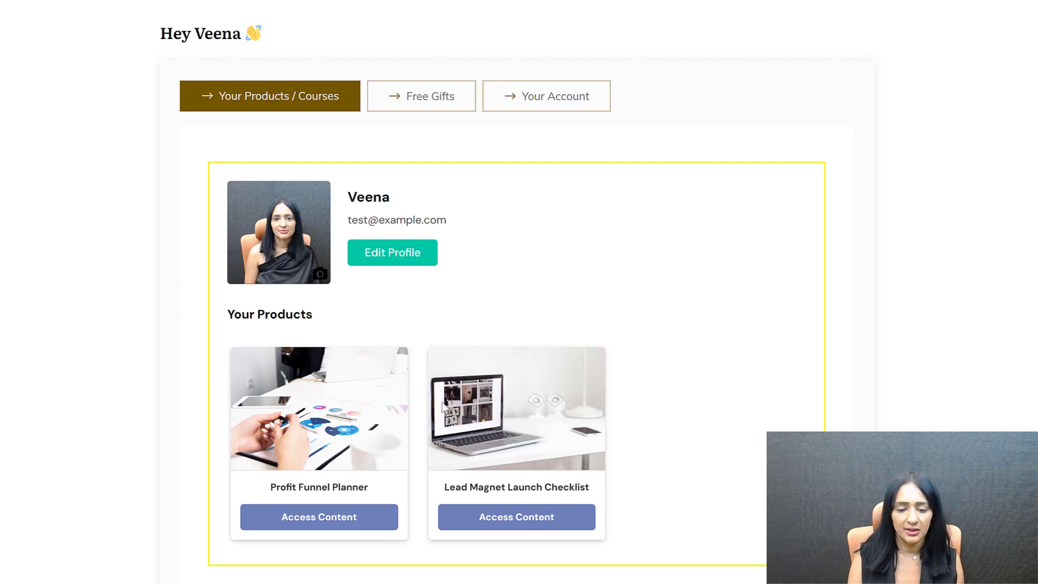
pyautogui.scroll(-2, 451, 416)
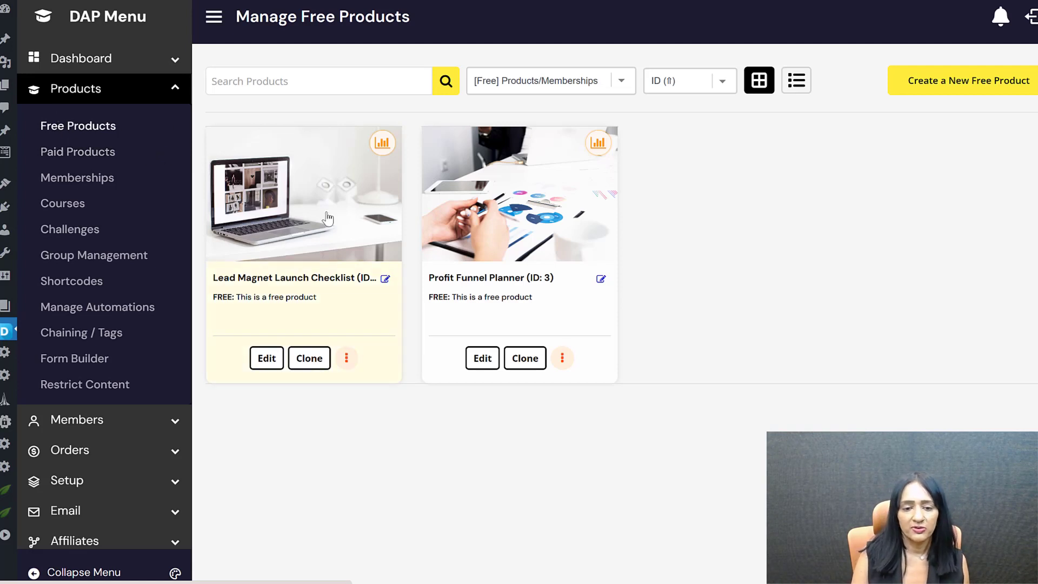
# Step: Edit Lead Magnet Launch Checklist and start a new AI opt-in page using the API call option
pyautogui.click(265, 361)
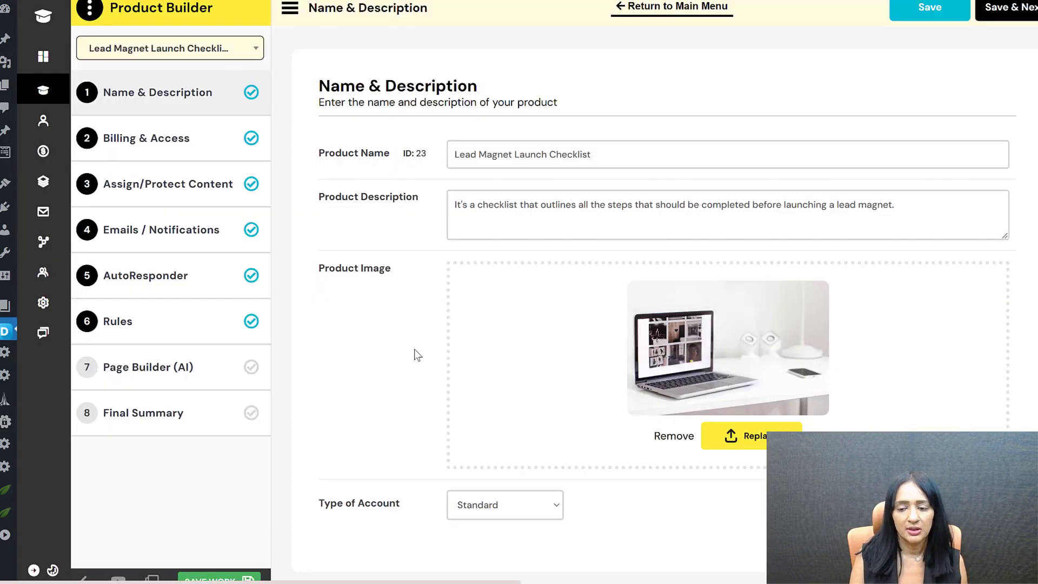
pyautogui.click(143, 372)
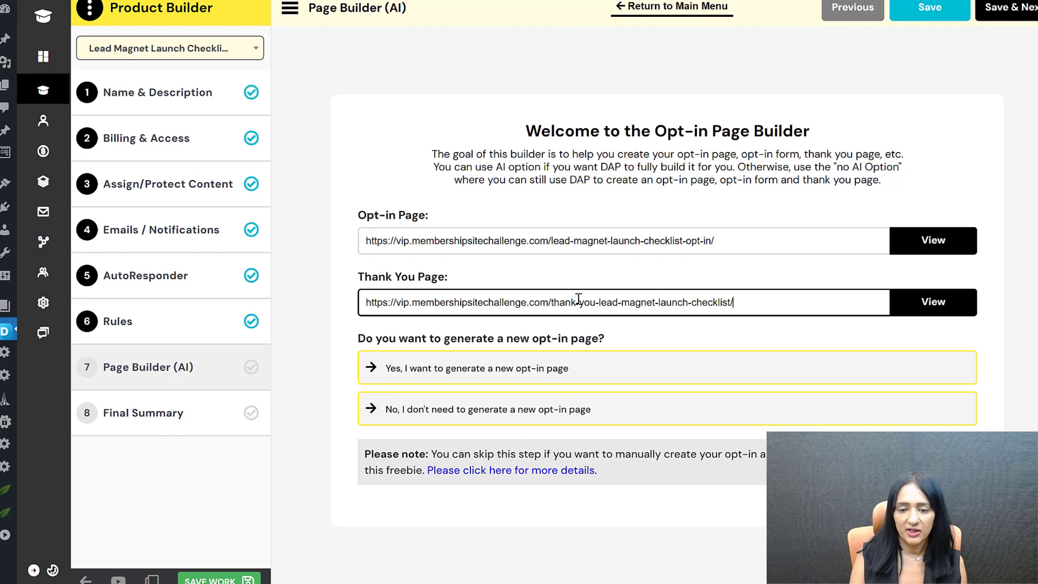
pyautogui.tripleClick(659, 299)
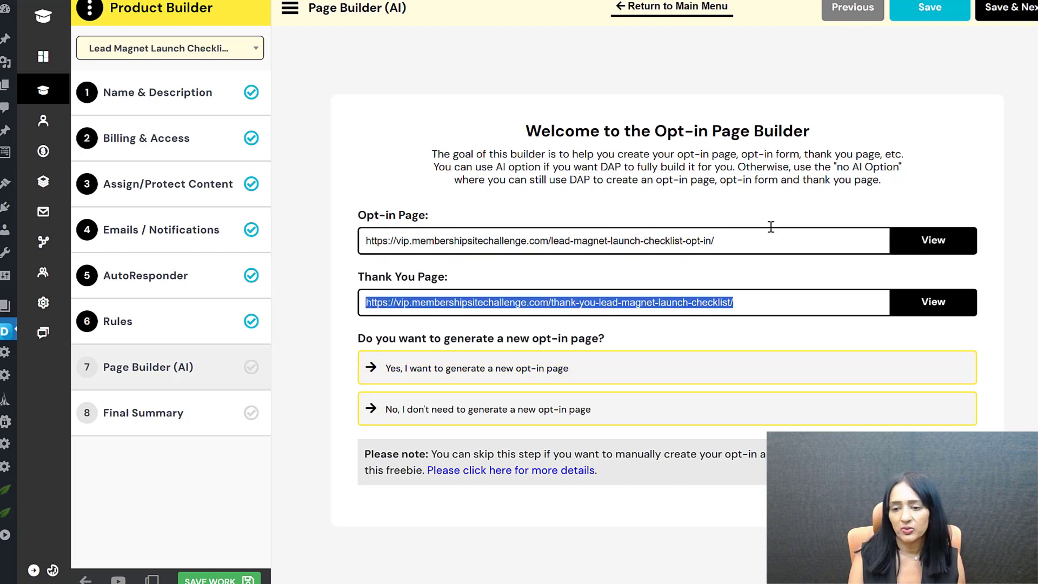
pyautogui.click(587, 368)
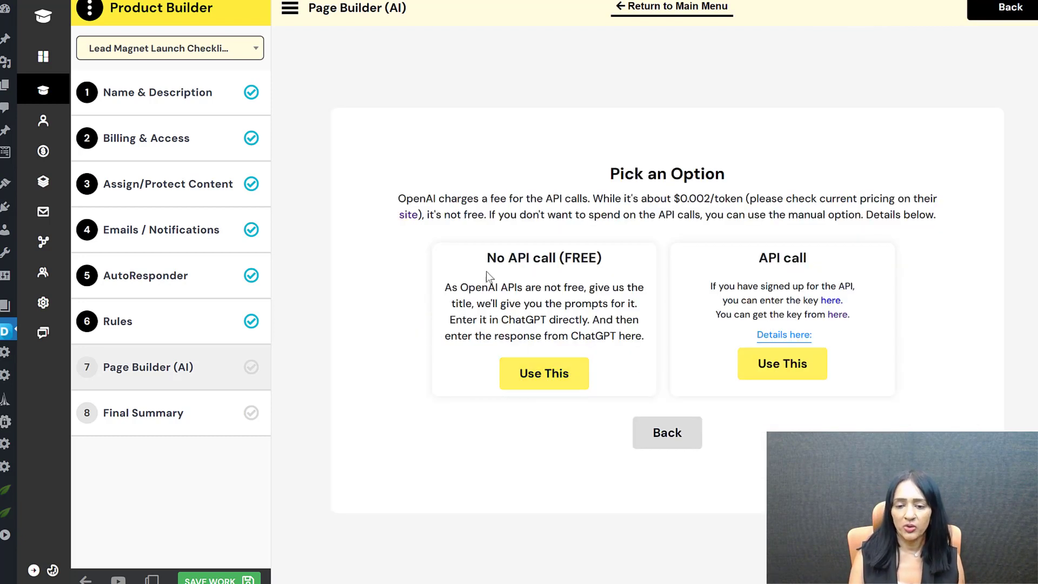
pyautogui.click(773, 365)
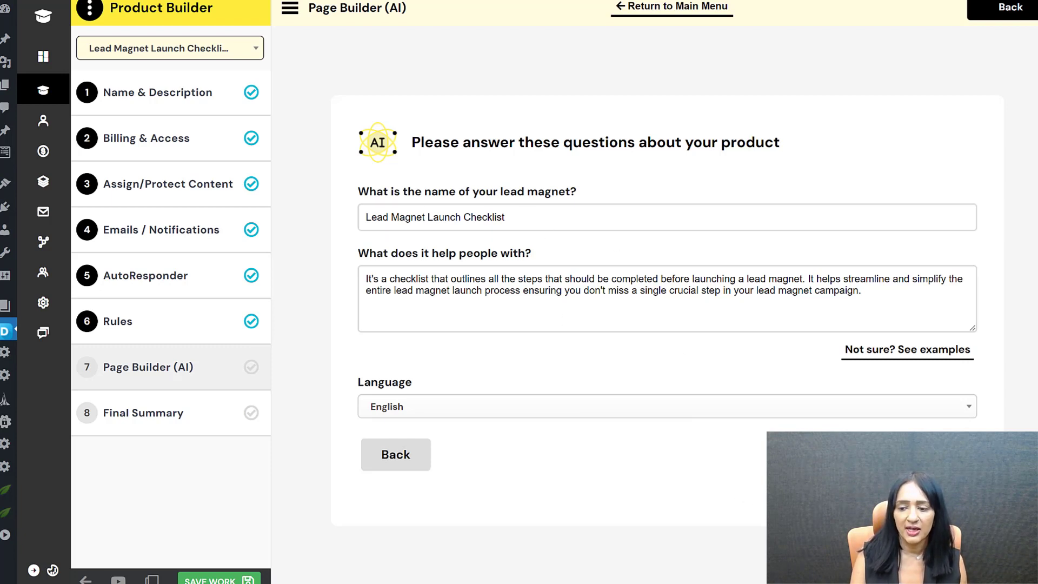
# Step: Generate headline questions and pick the first, 'Are you struggling with launching your lead magnet effectively?'
pyautogui.click(938, 454)
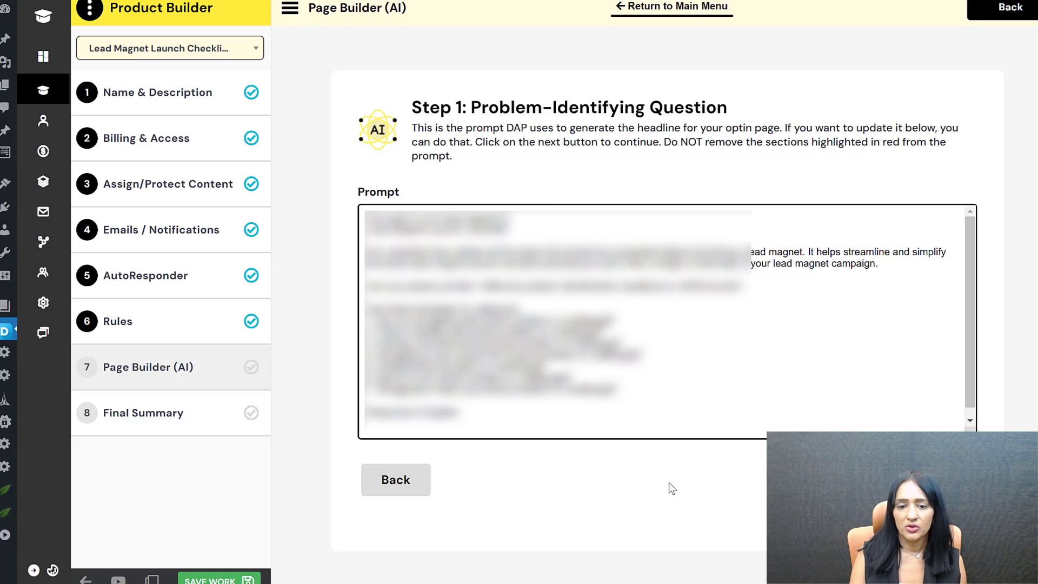
pyautogui.click(940, 479)
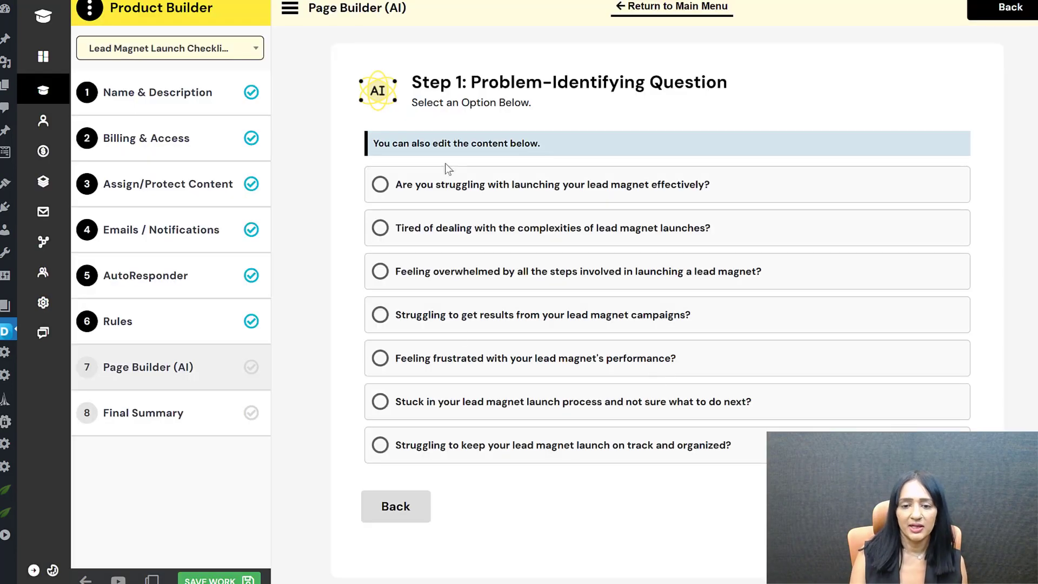
pyautogui.click(510, 184)
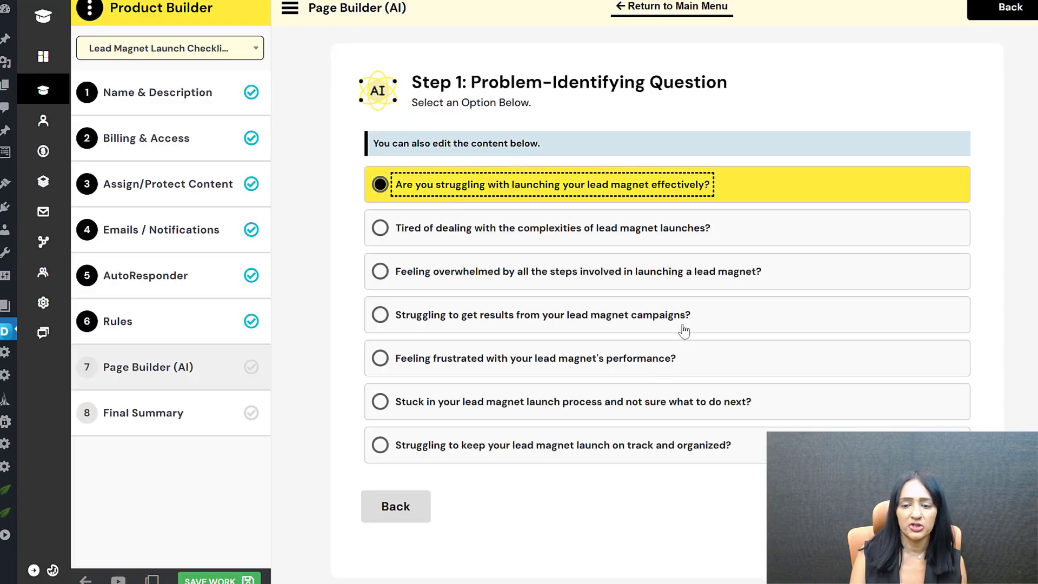
pyautogui.click(941, 480)
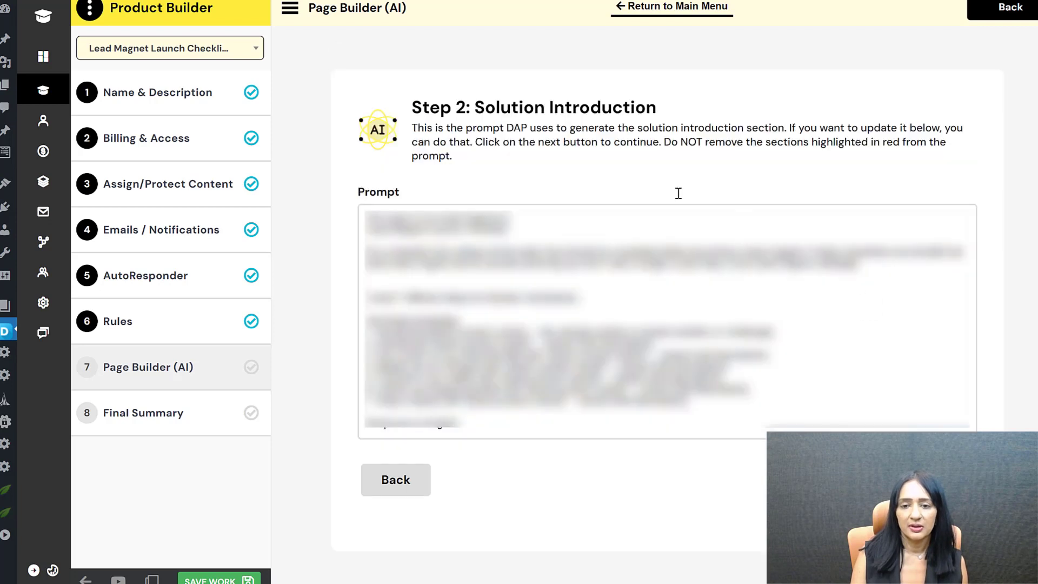
# Step: Choose the first solution introduction, generate benefits, and pick the first 'Get your…now!' call to action
pyautogui.click(483, 247)
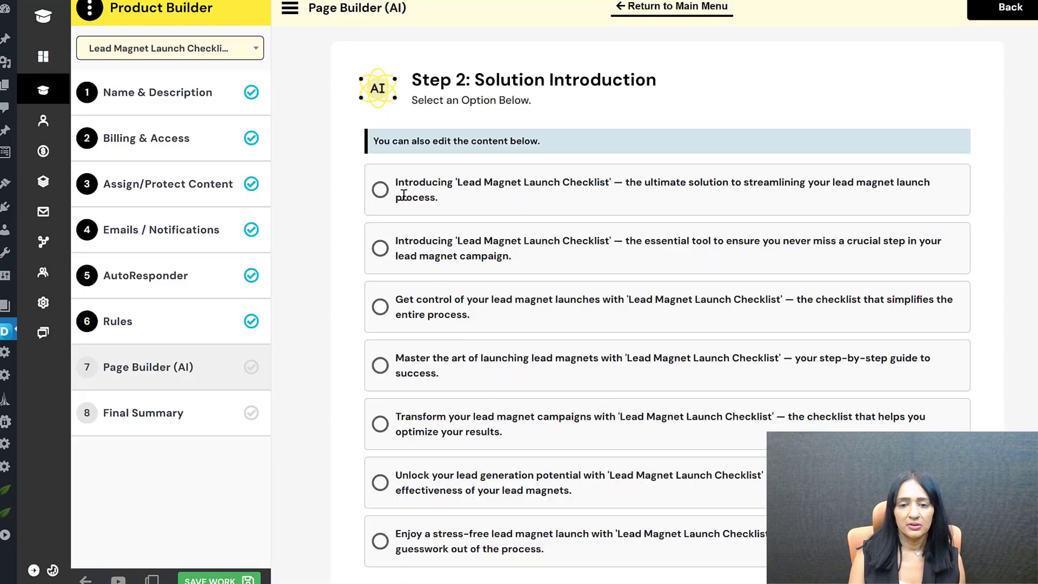
pyautogui.click(403, 198)
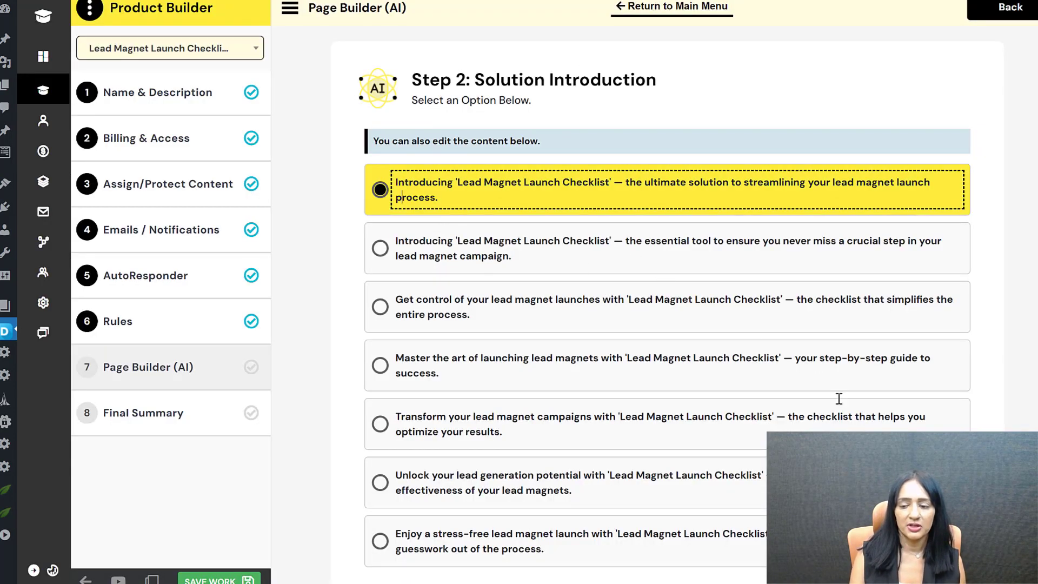
pyautogui.scroll(-2, 835, 394)
pyautogui.click(938, 514)
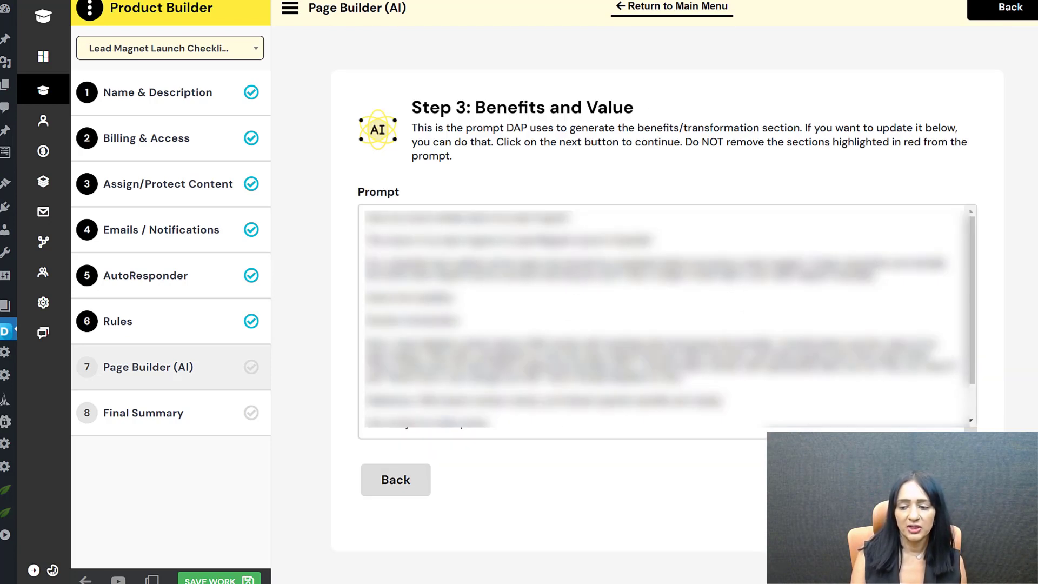
pyautogui.click(938, 479)
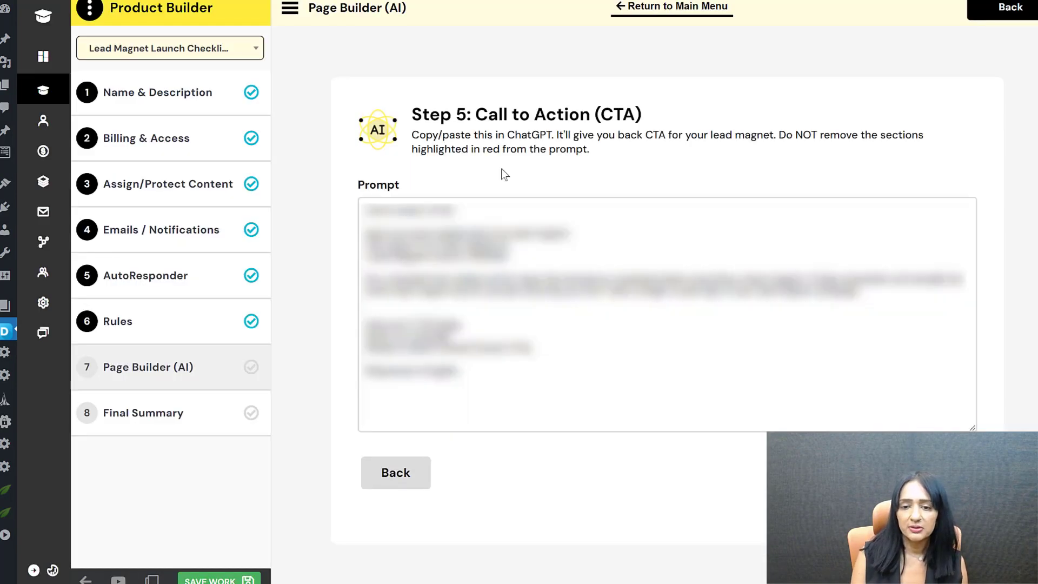
pyautogui.click(938, 473)
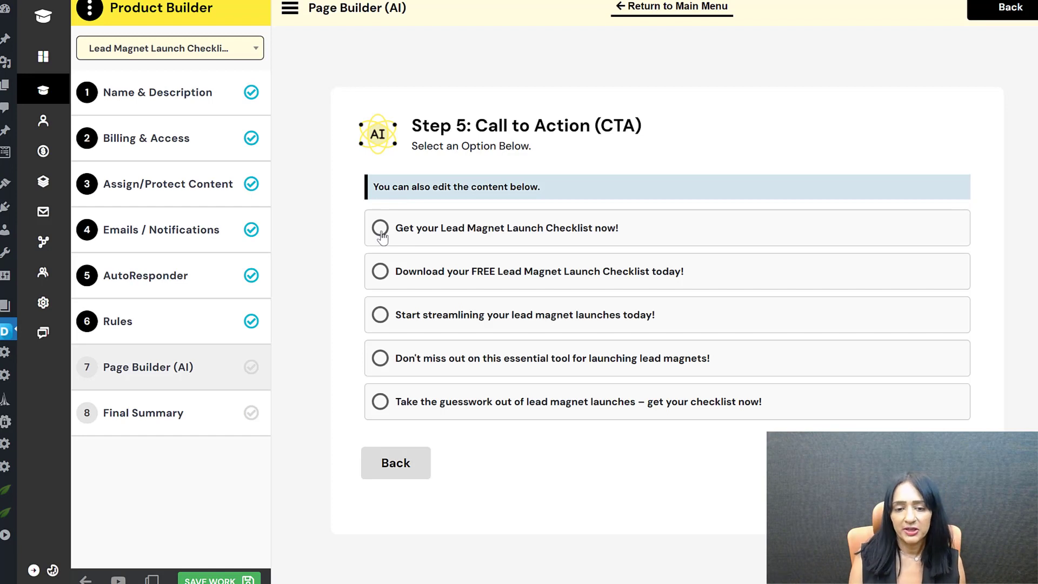
pyautogui.click(380, 229)
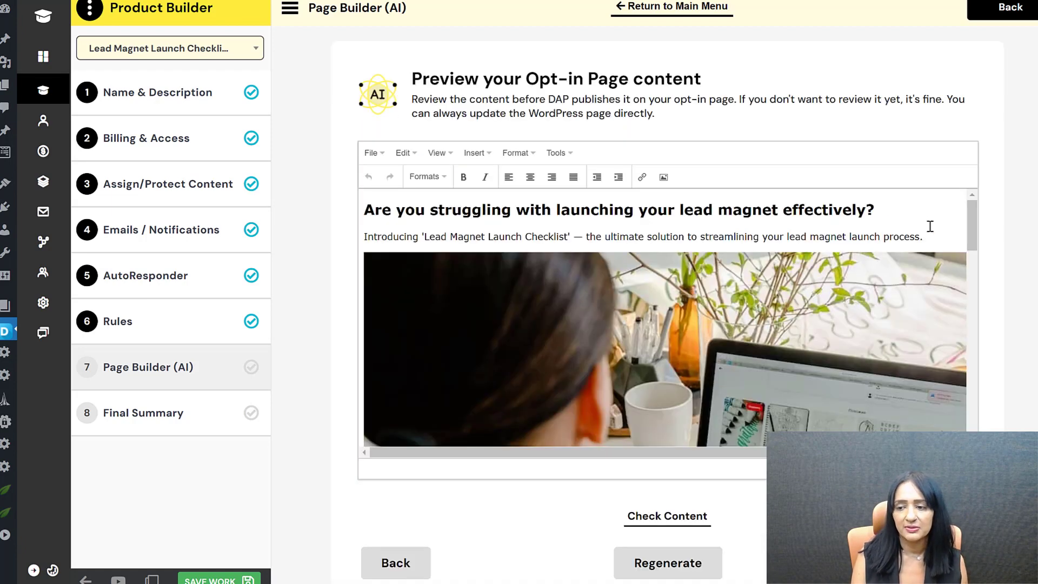
# Step: Use a Button Popup (SmartQuizBuilder) signup form and have a new thank-you page created
pyautogui.moveTo(972, 211); pyautogui.dragTo(931, 416)
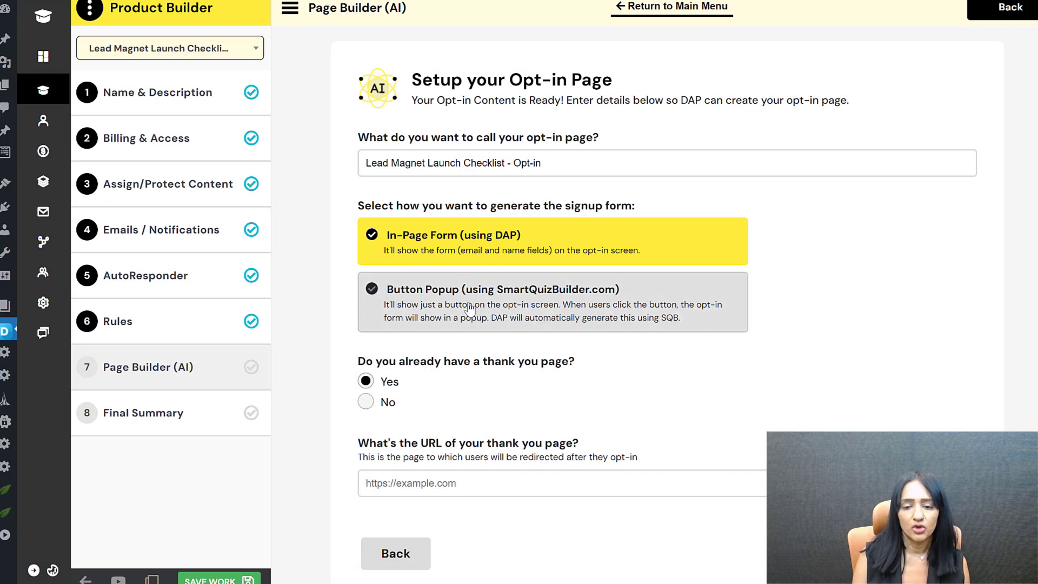
pyautogui.click(500, 309)
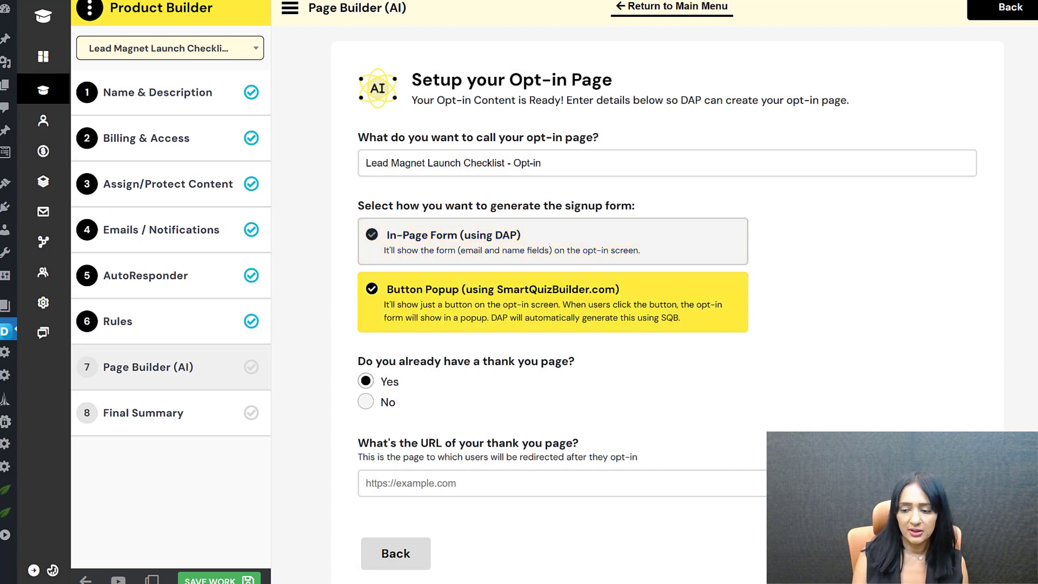
pyautogui.scroll(-1, 428, 406)
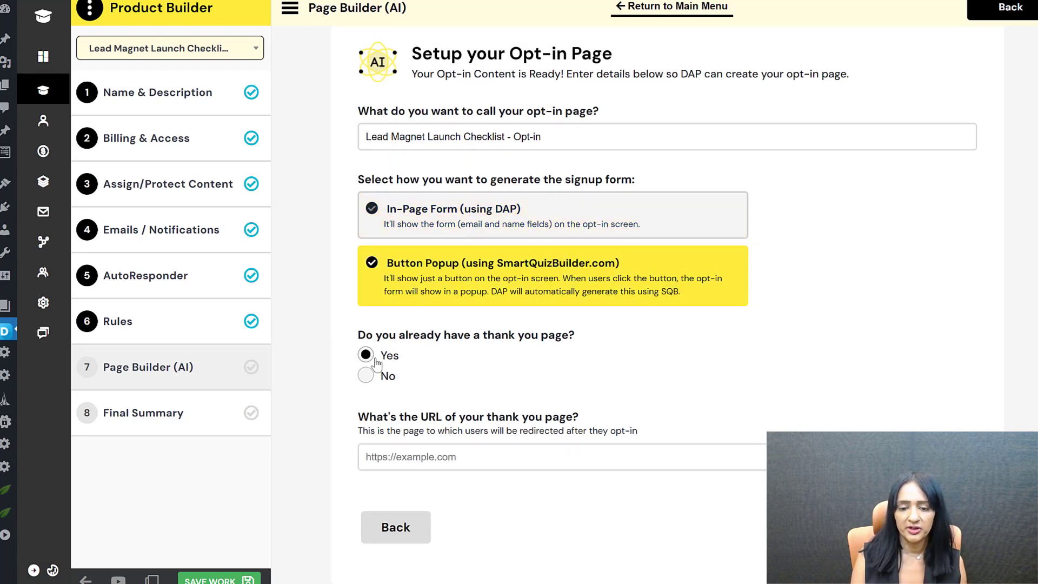
pyautogui.click(365, 377)
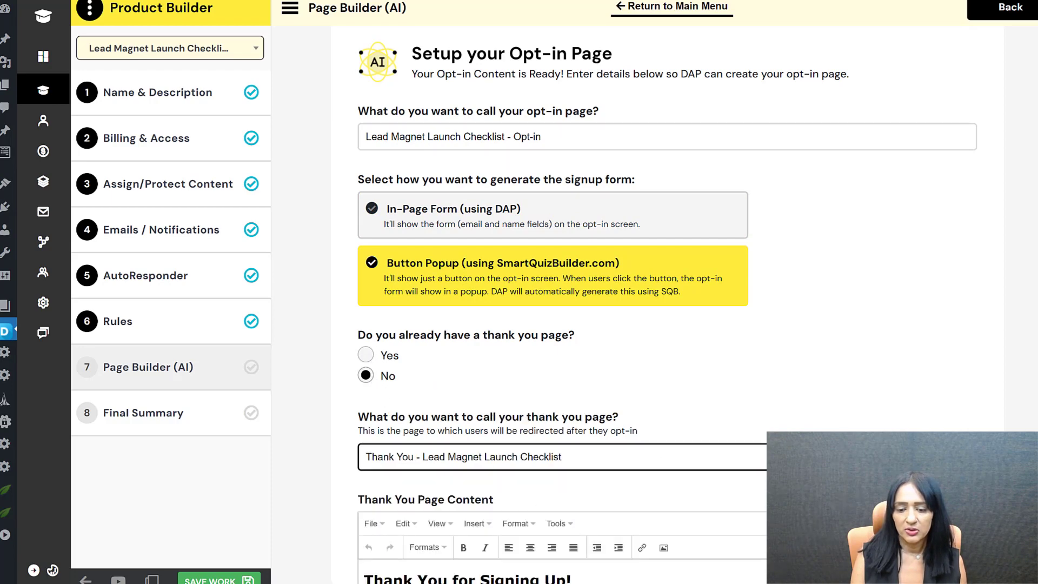
pyautogui.scroll(-3, 364, 376)
pyautogui.scroll(-3, 668, 378)
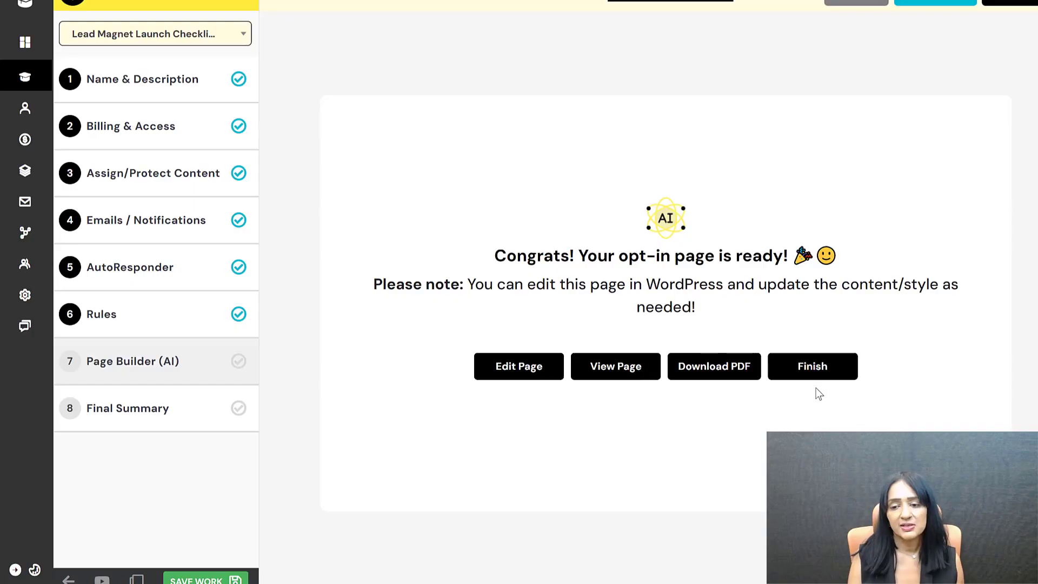
# Step: Review the published opt-in page, then save and continue to the Final Summary
pyautogui.click(620, 367)
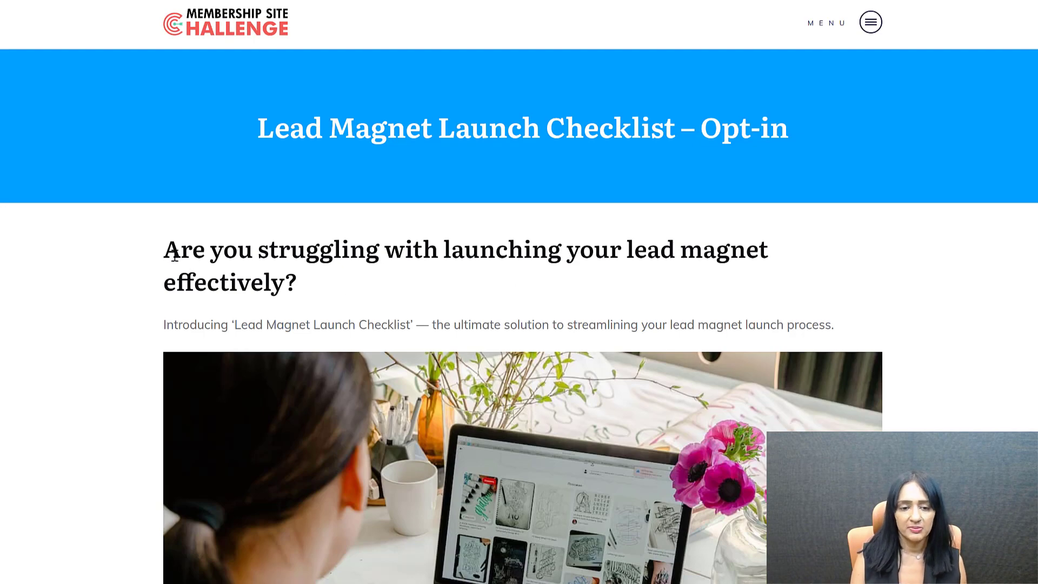
pyautogui.scroll(-1, 166, 243)
pyautogui.scroll(-10, 174, 186)
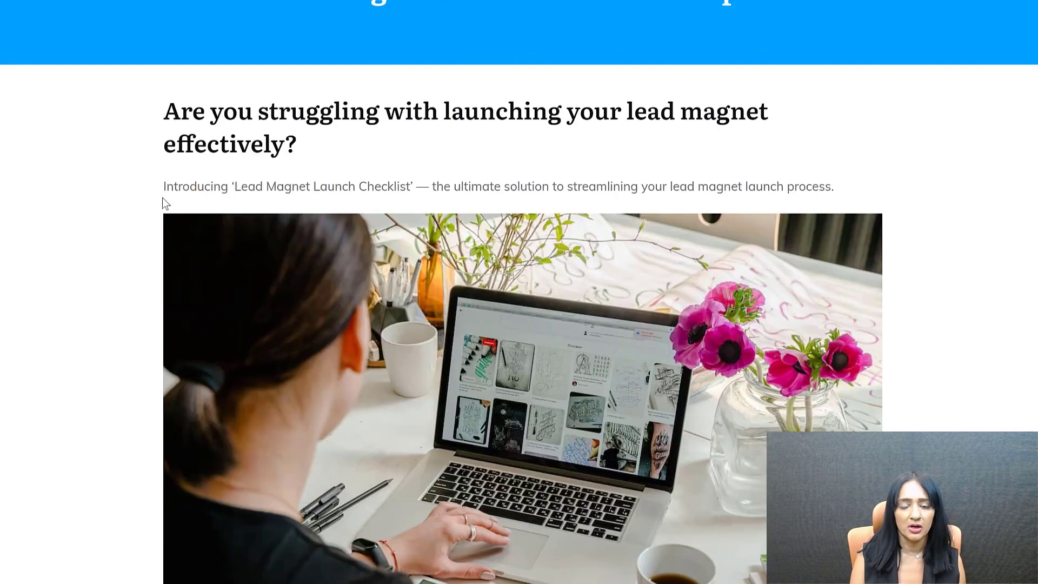
pyautogui.scroll(-8, 183, 232)
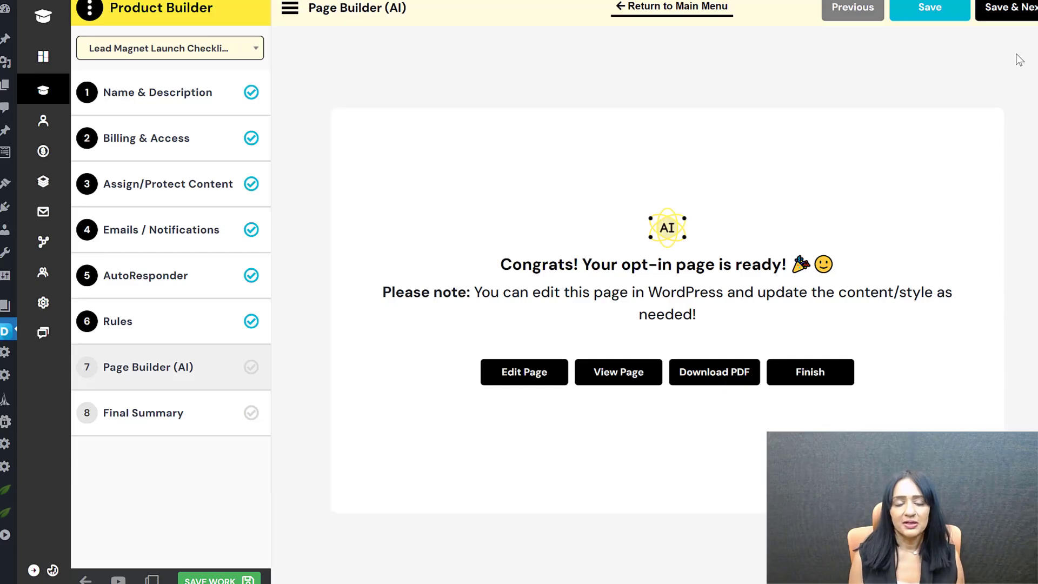
pyautogui.click(1008, 7)
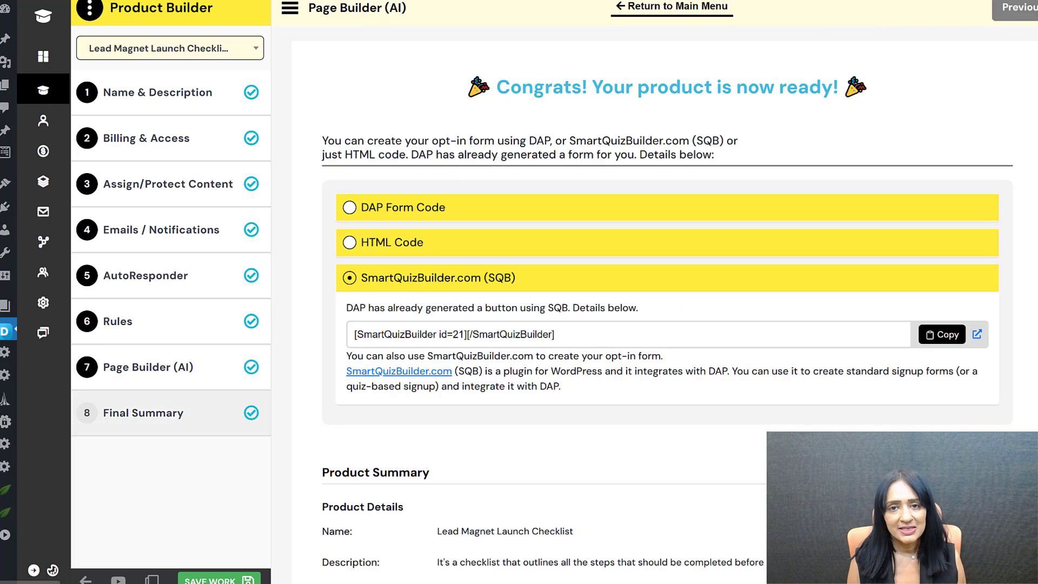